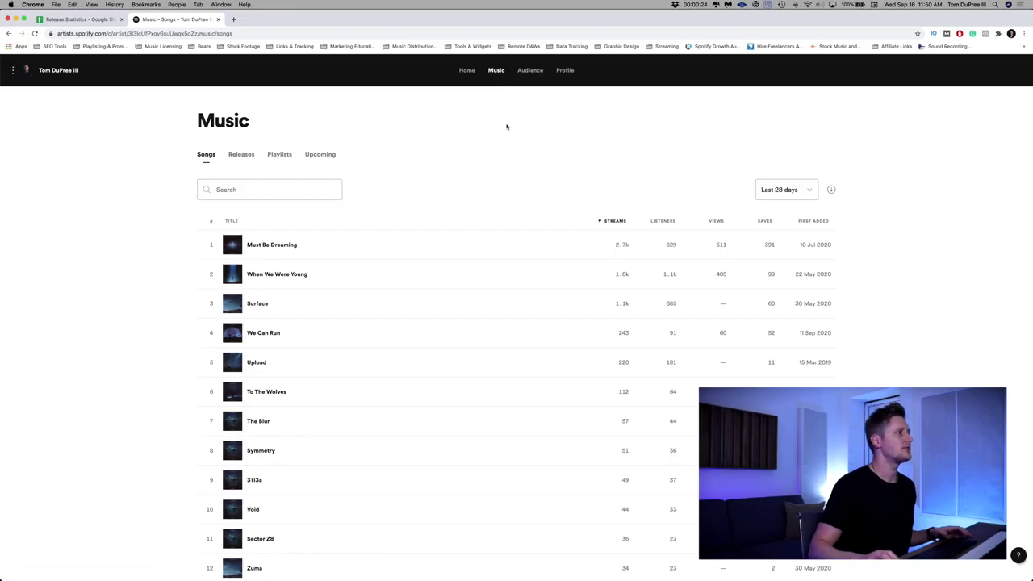
Look over the artist's song list and view its statistics for the last 7 days and for the last 24 hours.
scroll(519, 144, "down", 2)
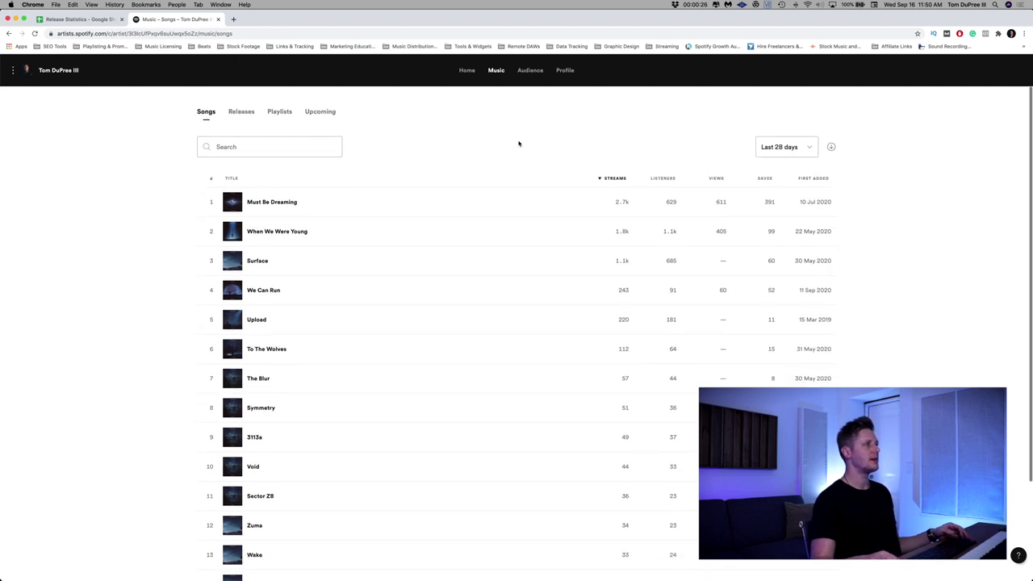
scroll(519, 144, "up", 2)
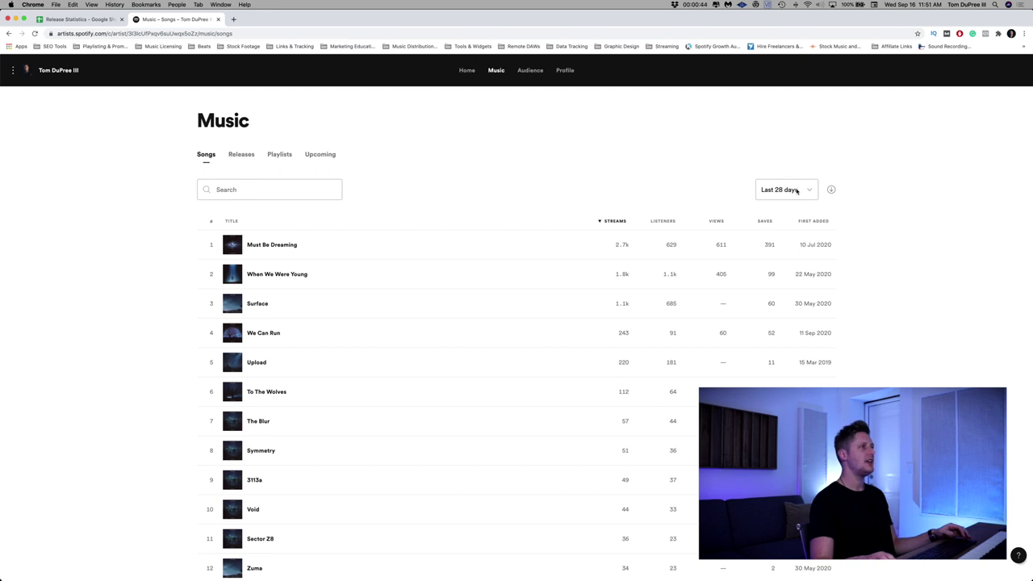
left_click(809, 191)
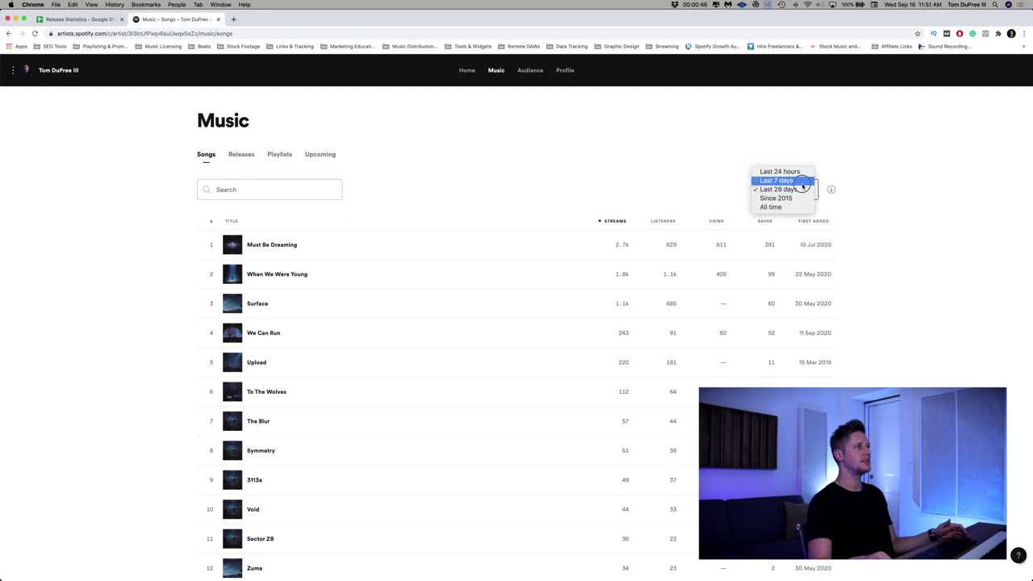
left_click(801, 182)
left_click(810, 191)
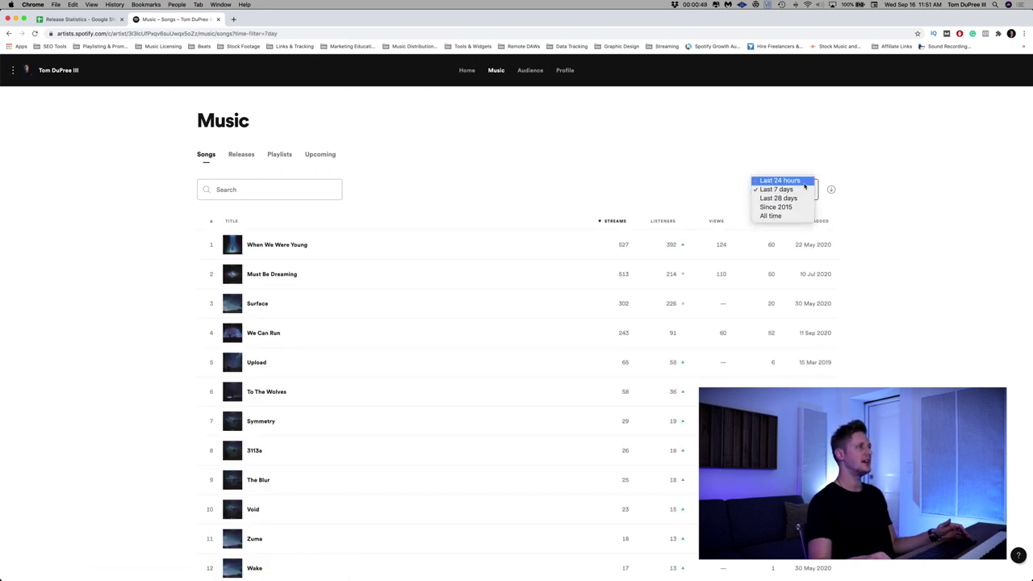
left_click(803, 182)
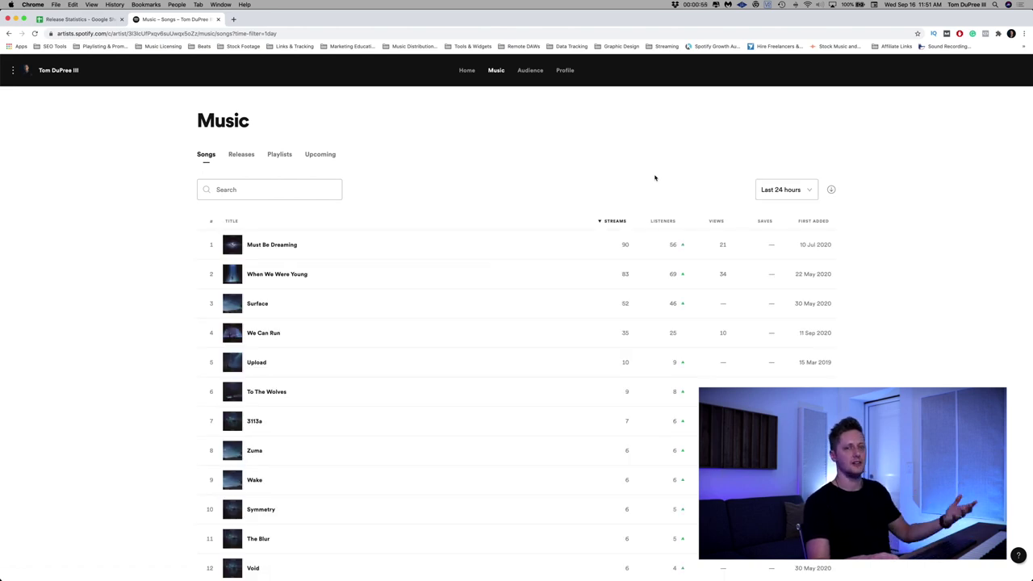
key("ctrl+shift+Tab")
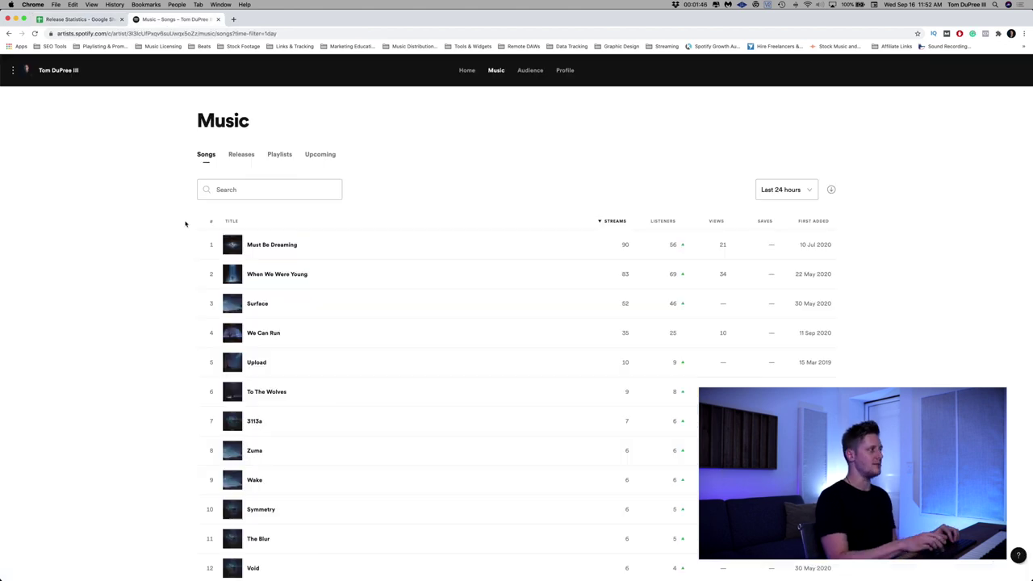
Compare the song statistics for the last 28 days with those for the last 24 hours.
left_click(803, 193)
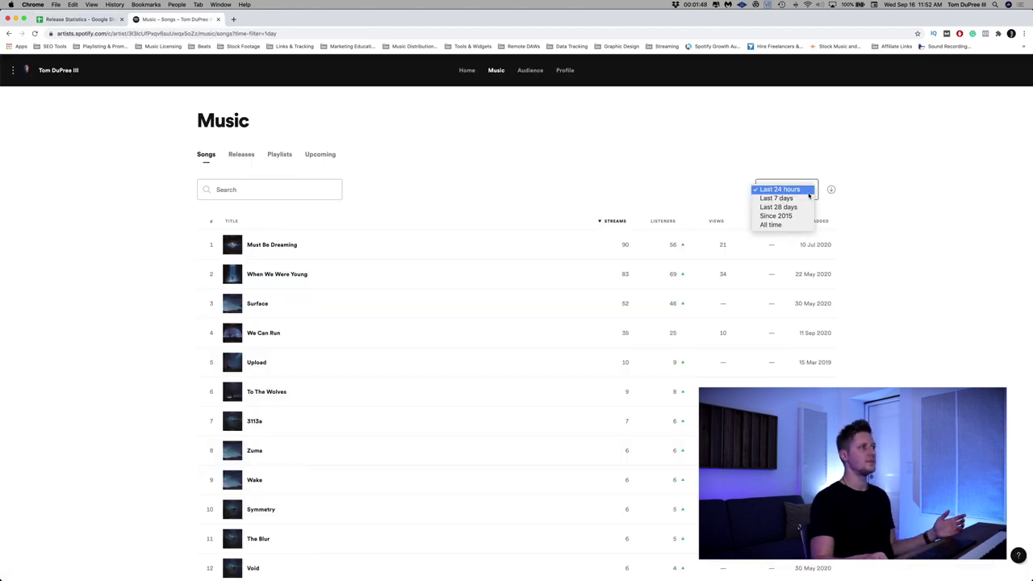
left_click(798, 207)
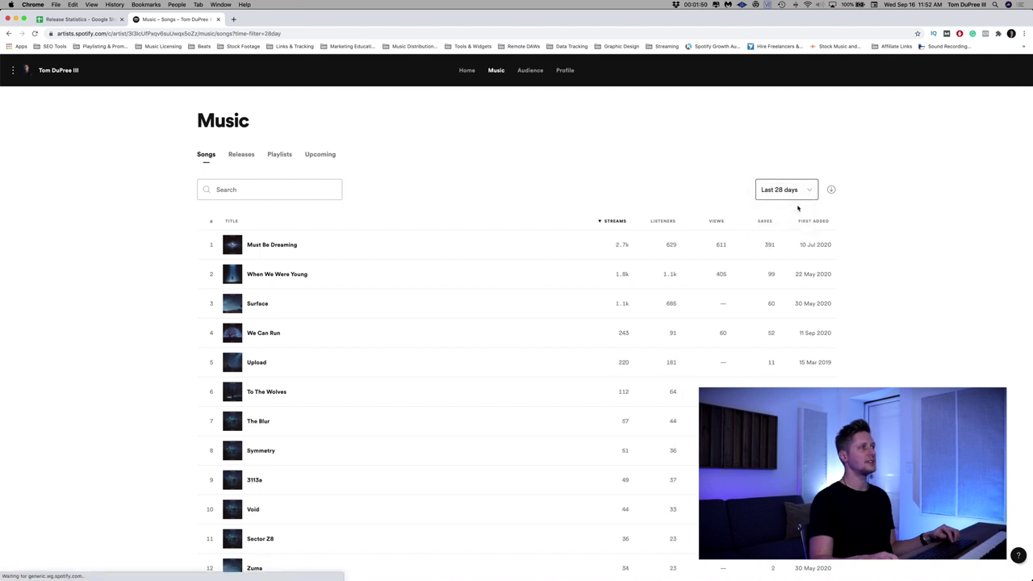
left_click(798, 191)
left_click(782, 178)
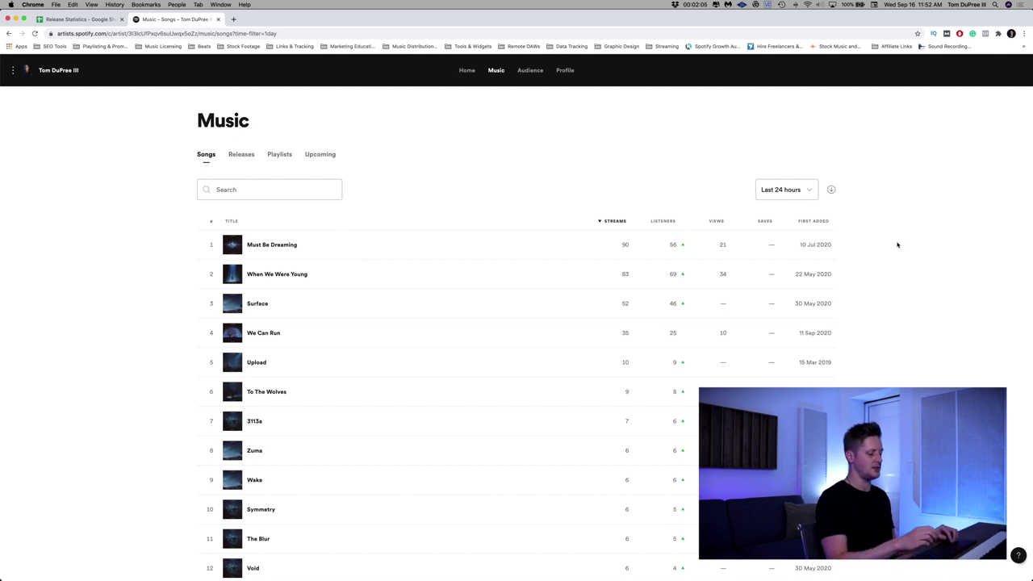
Switch to the Release Statistics spreadsheet and inspect the first day's Last 24 Hours streams, listeners and stream rate formula.
key("ctrl+shift+Tab")
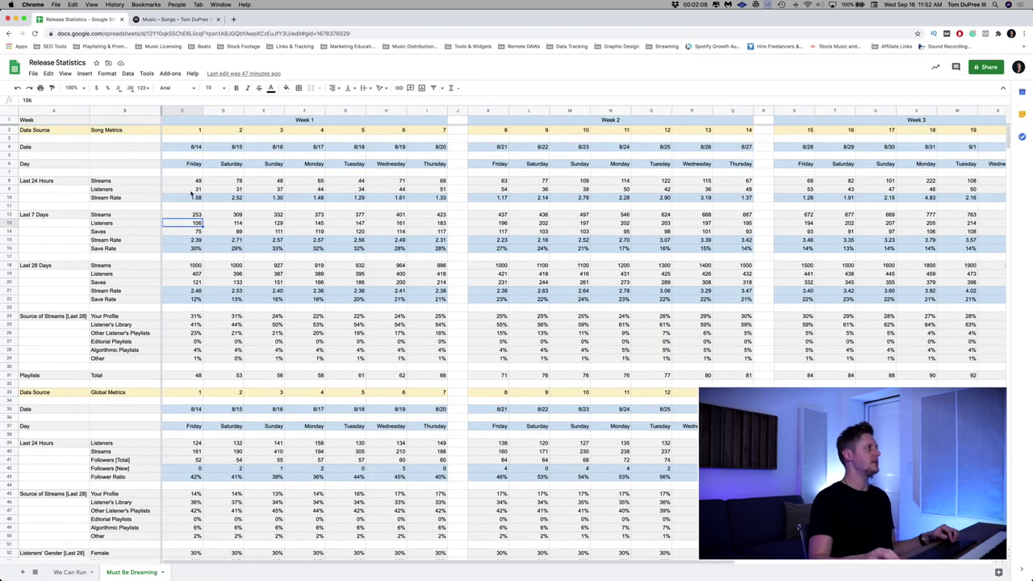
left_click(188, 181)
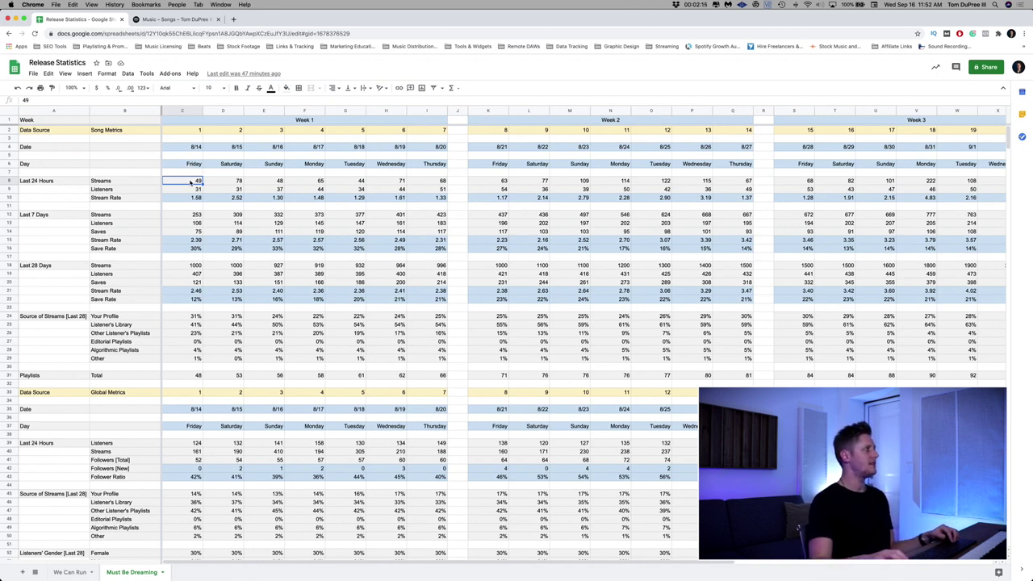
left_click(192, 191)
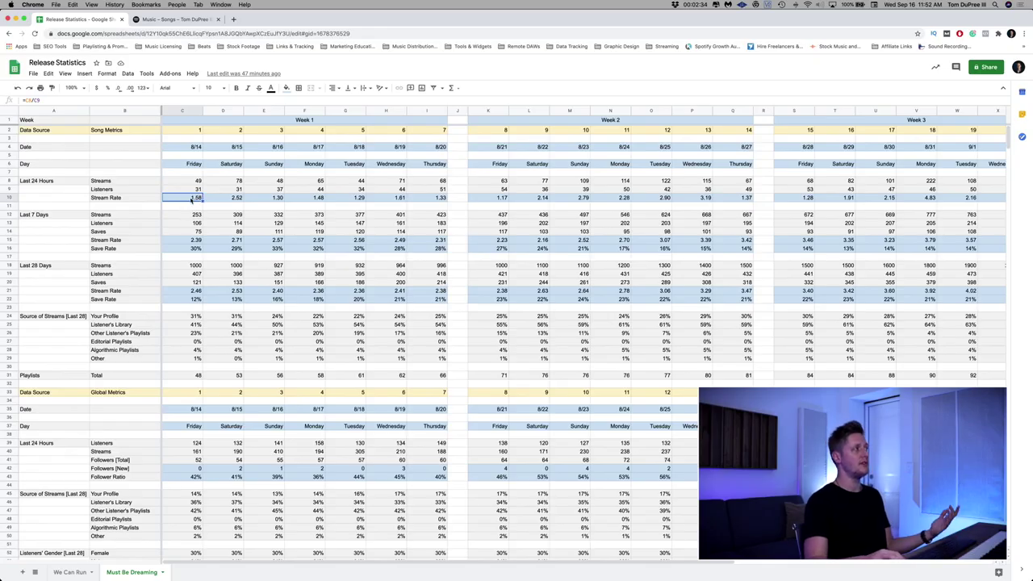
double_click(191, 198)
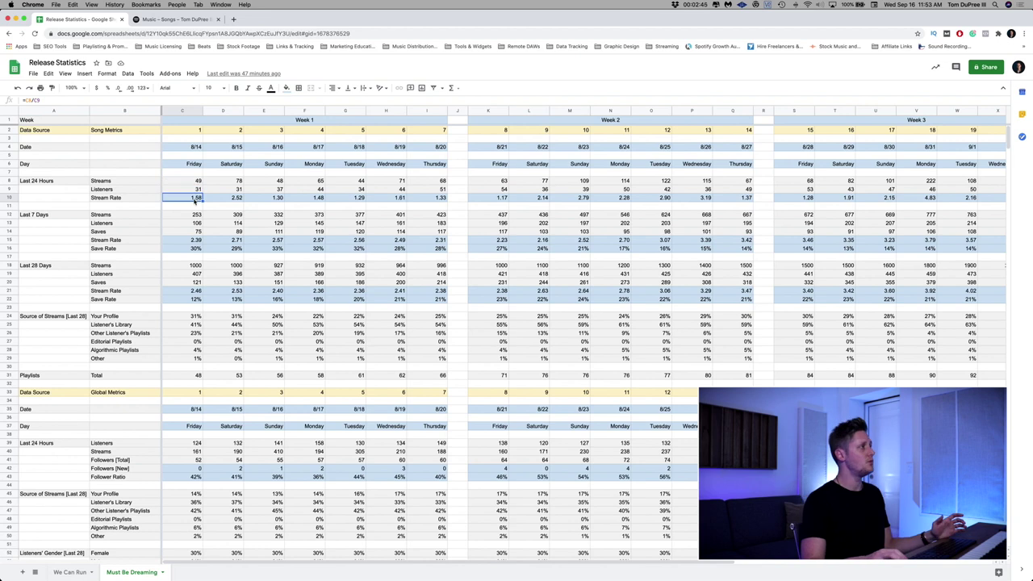
Check the first day's Last 7 Days streams cell, and switch to Spotify for Artists to show song statistics for the last 7 days.
left_click(186, 216)
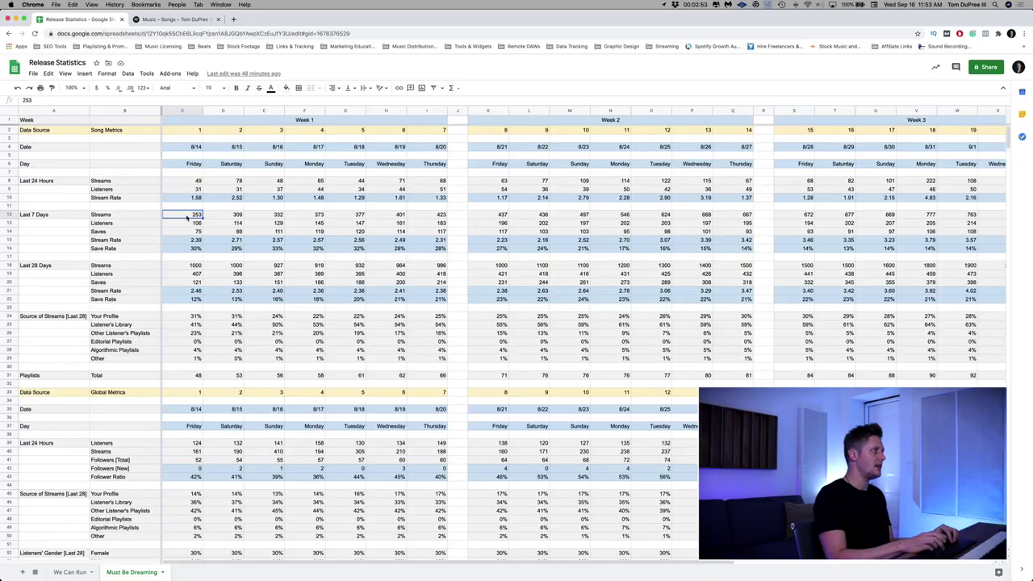
key("ctrl+Tab")
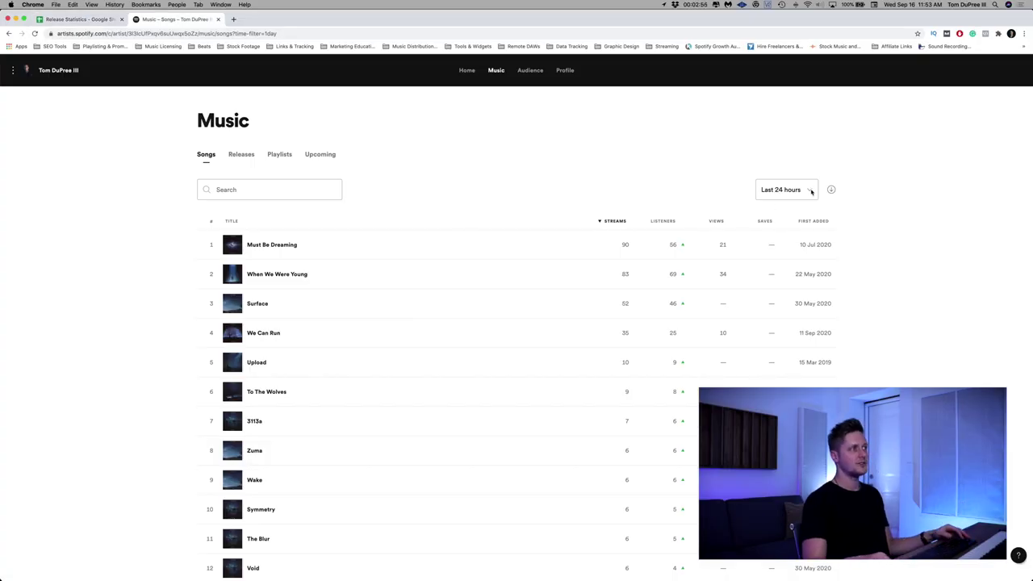
left_click(811, 191)
left_click(803, 200)
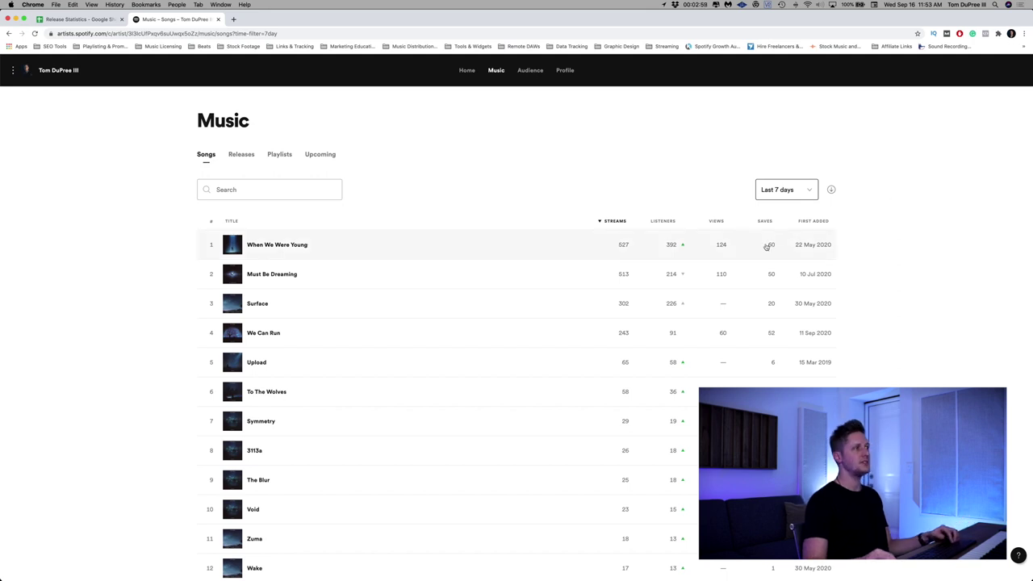
Return to the spreadsheet and inspect the first day's Last 7 Days listeners, saves and rate formulas, and the save rate across the following weeks.
key("ctrl+shift+Tab")
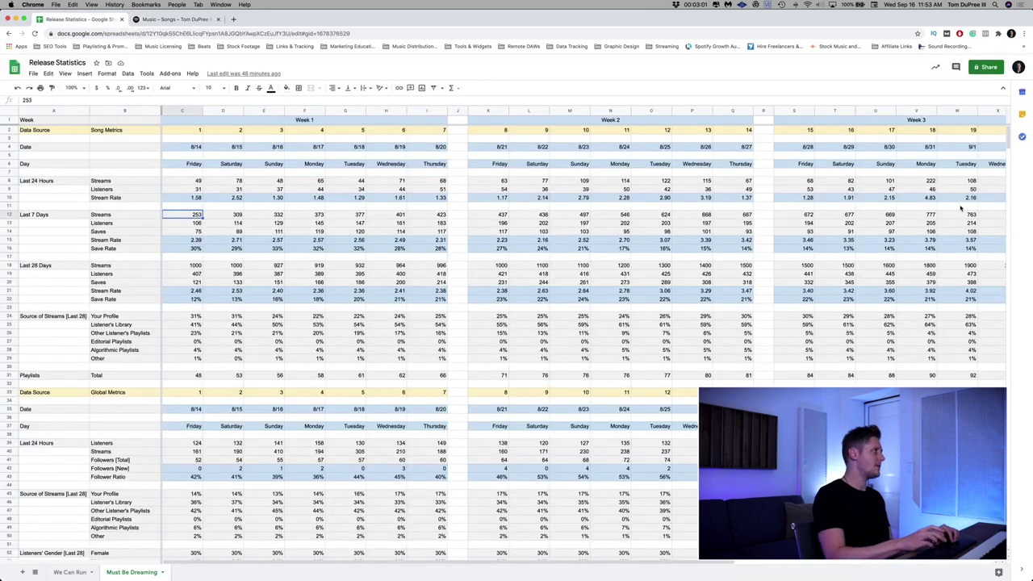
left_click(172, 224)
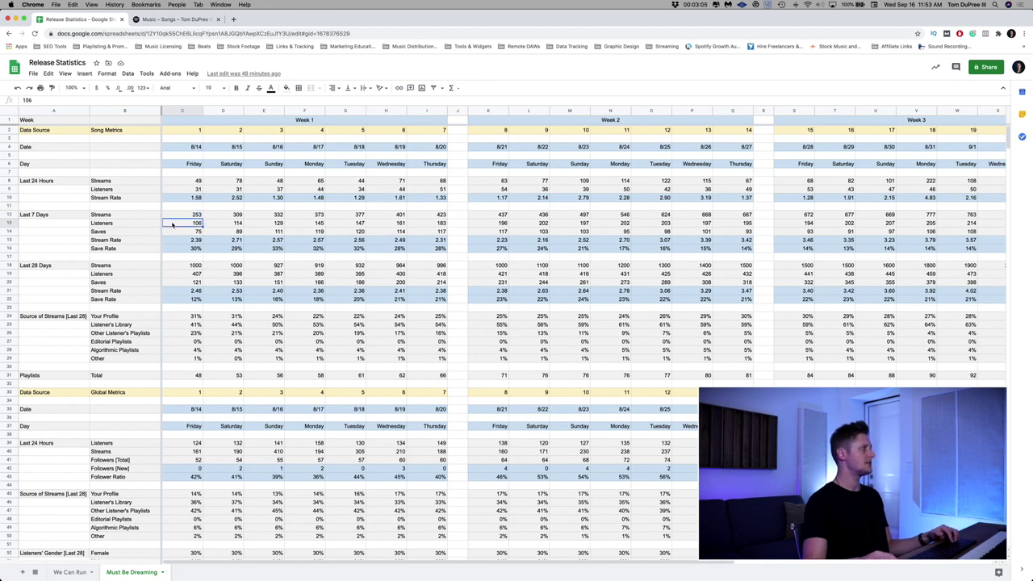
left_click(183, 233)
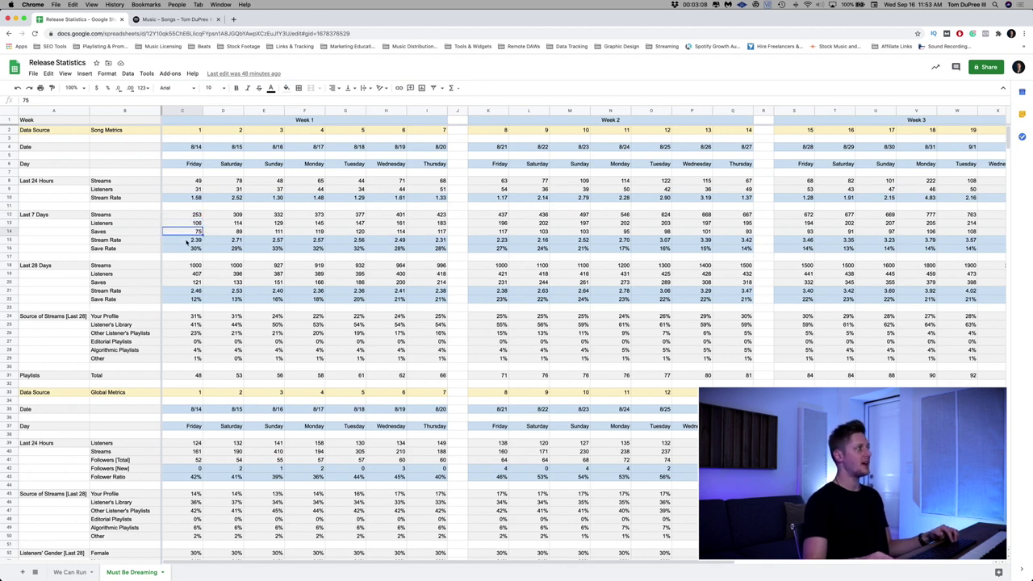
left_click(188, 240)
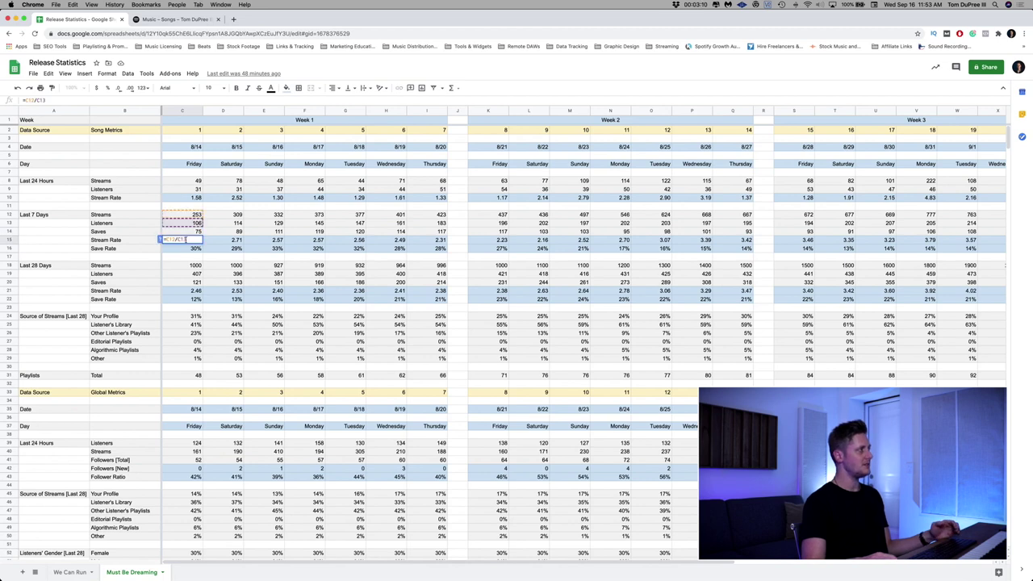
left_click(189, 250)
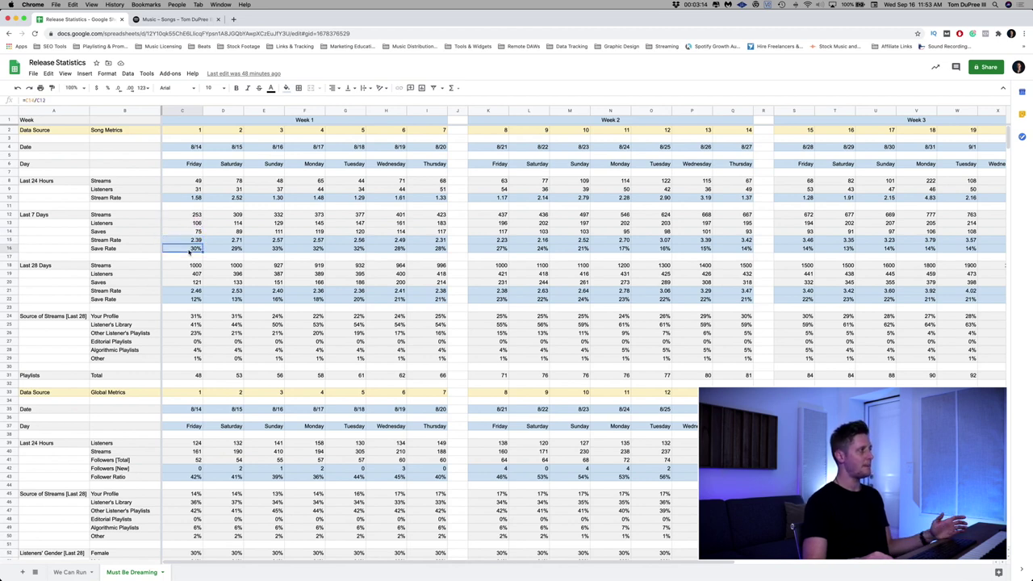
double_click(189, 250)
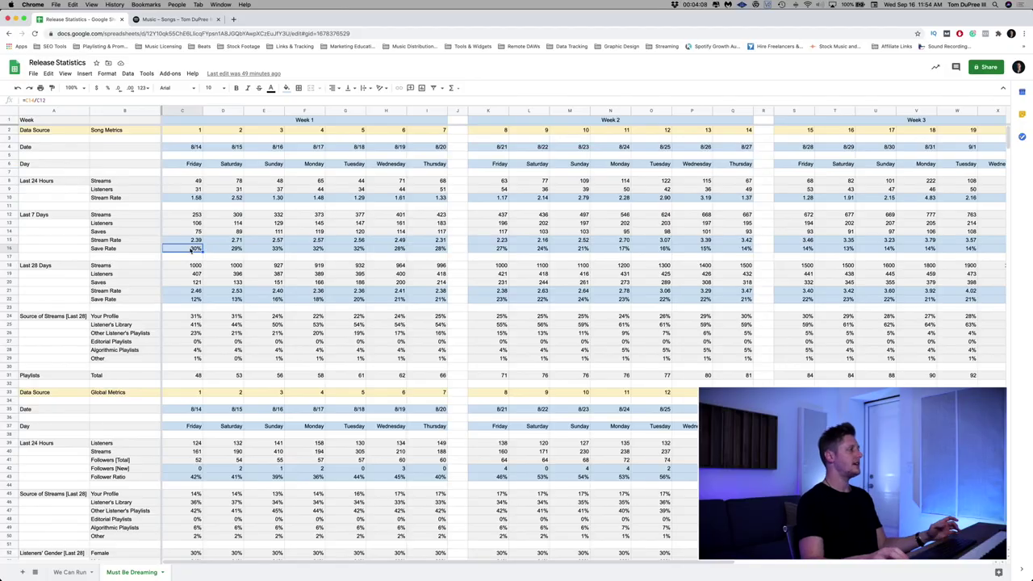
scroll(202, 250, "right", 5)
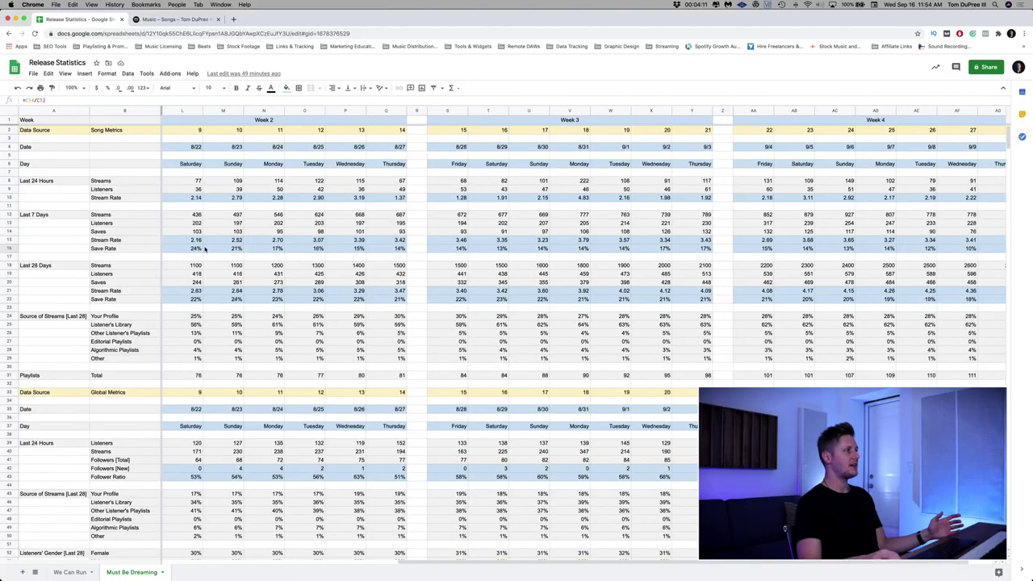
scroll(204, 250, "right", 1)
scroll(205, 249, "left", 6)
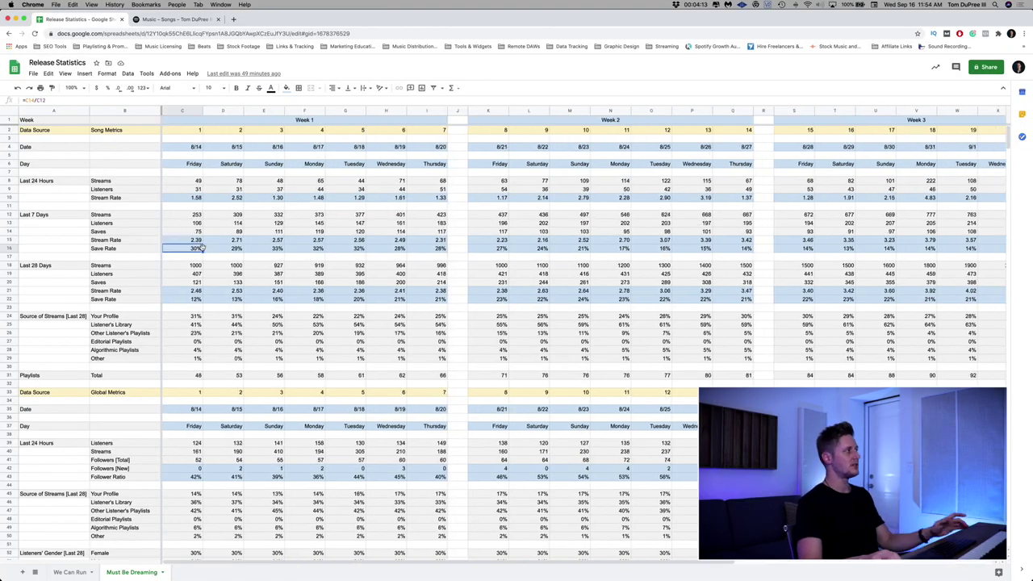
Show the Spotify for Artists song statistics for the last 28 days and inspect the spreadsheet's Last 28 Days save rate formula for day 1.
left_click(196, 266)
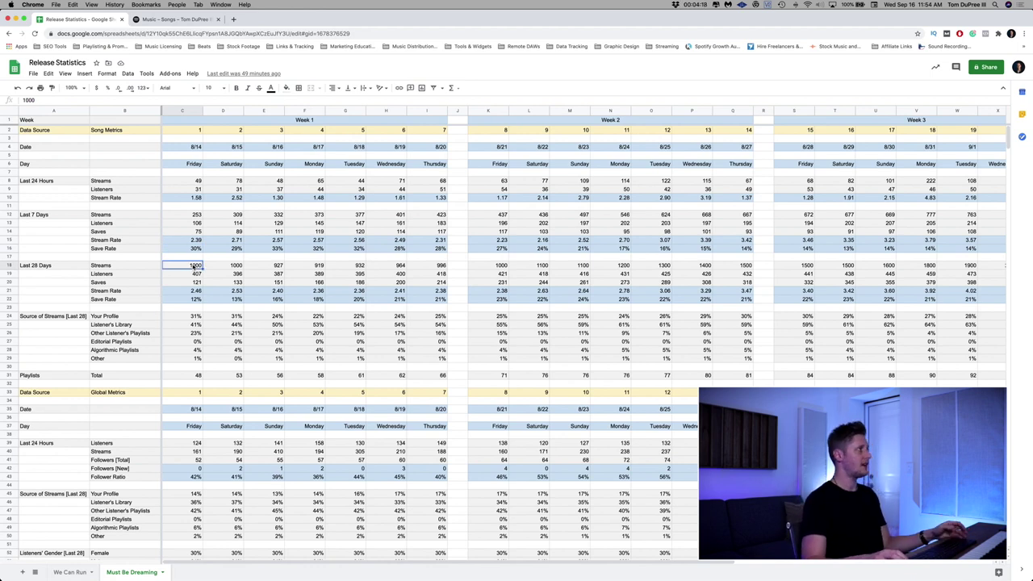
key("ctrl+Tab")
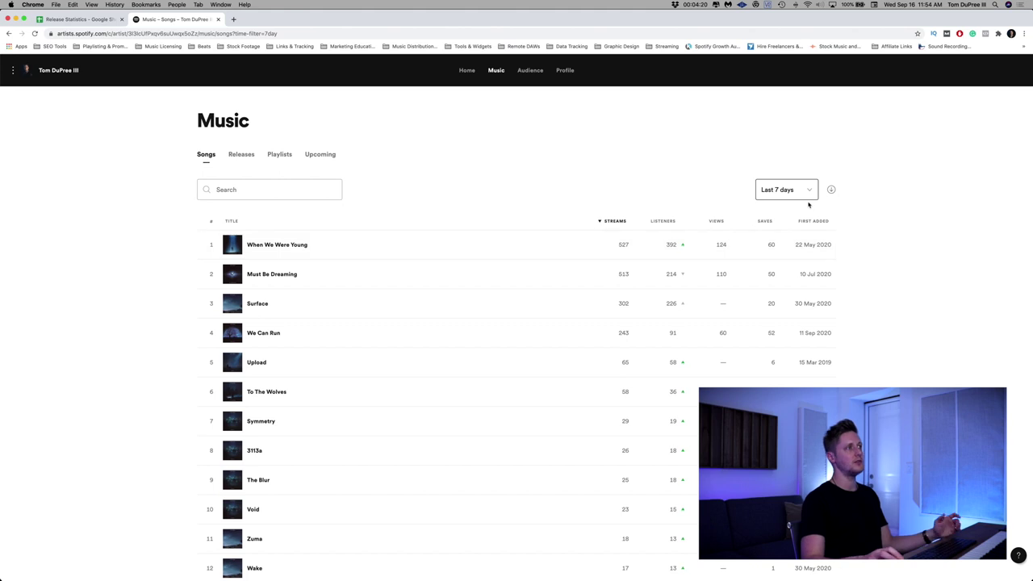
left_click(808, 191)
left_click(800, 200)
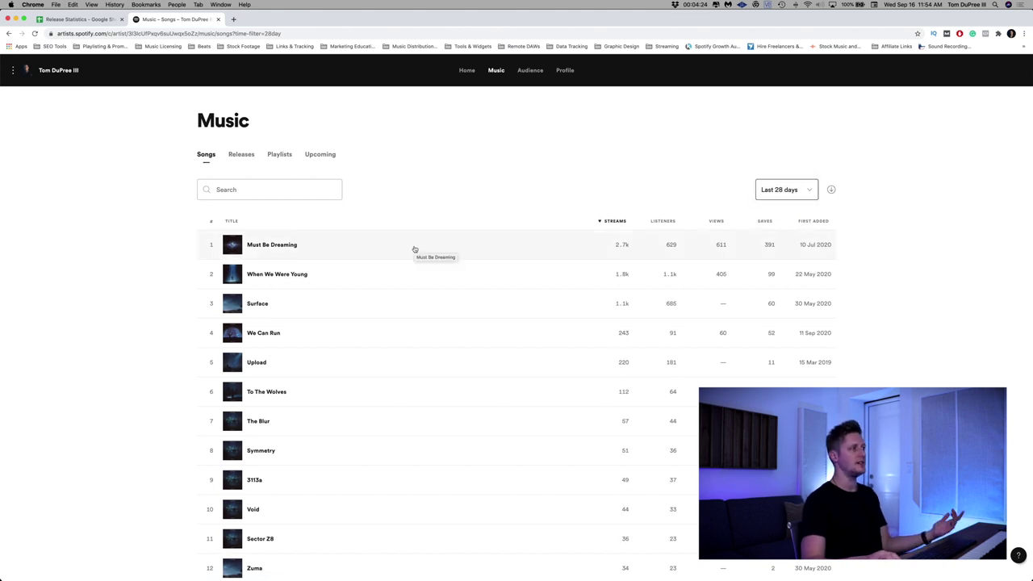
key("ctrl+shift+Tab")
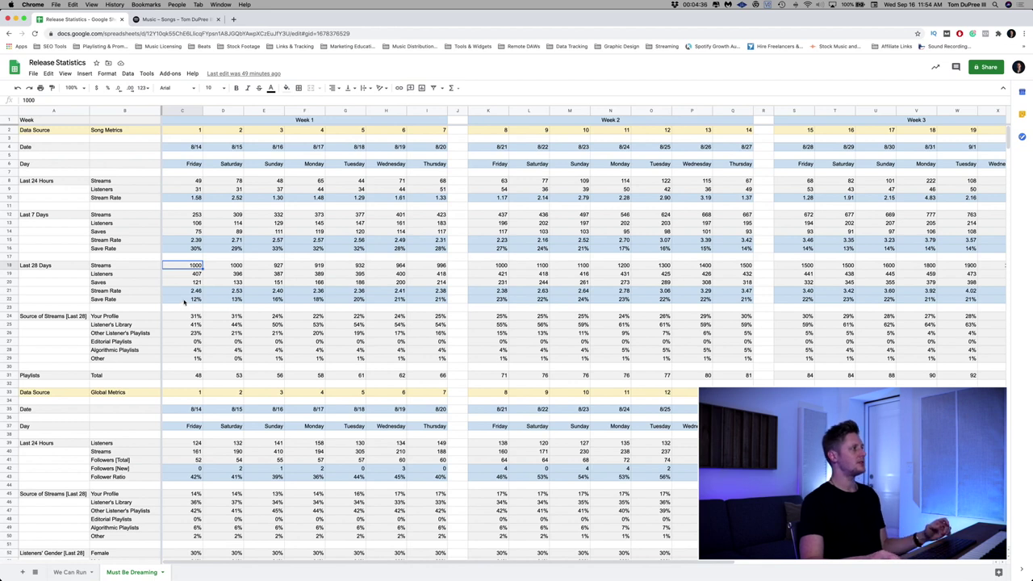
left_click(184, 300)
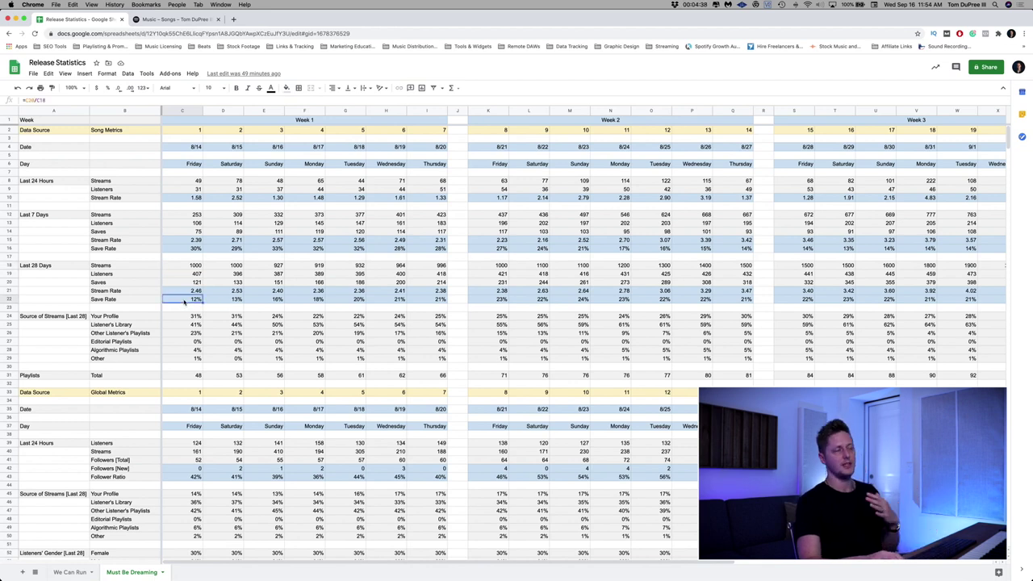
Highlight the Last 24 Hours streams row in the spreadsheet and examine its daily values across the weeks.
left_click(67, 182)
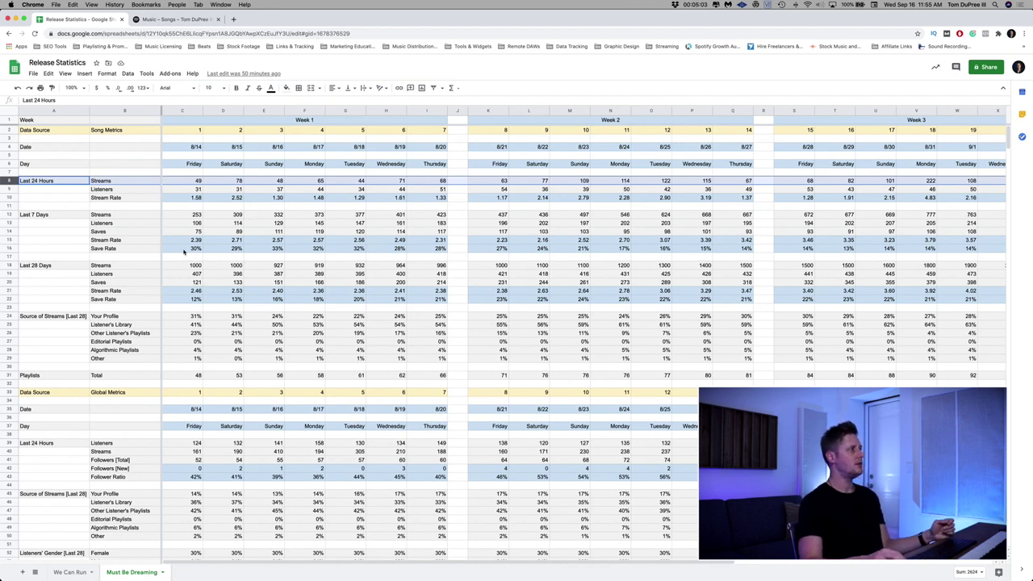
scroll(184, 252, "right", 3)
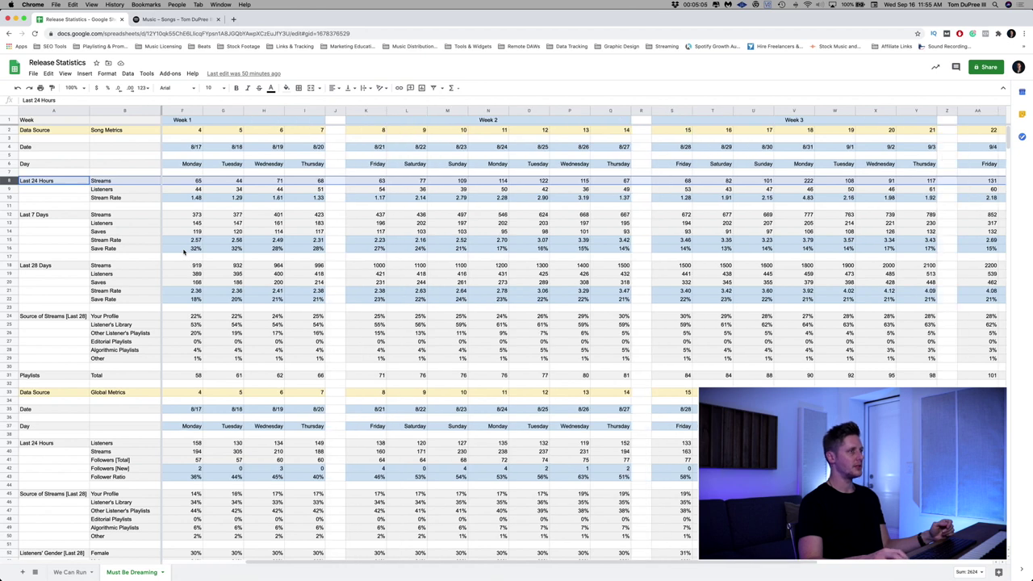
scroll(184, 252, "left", 3)
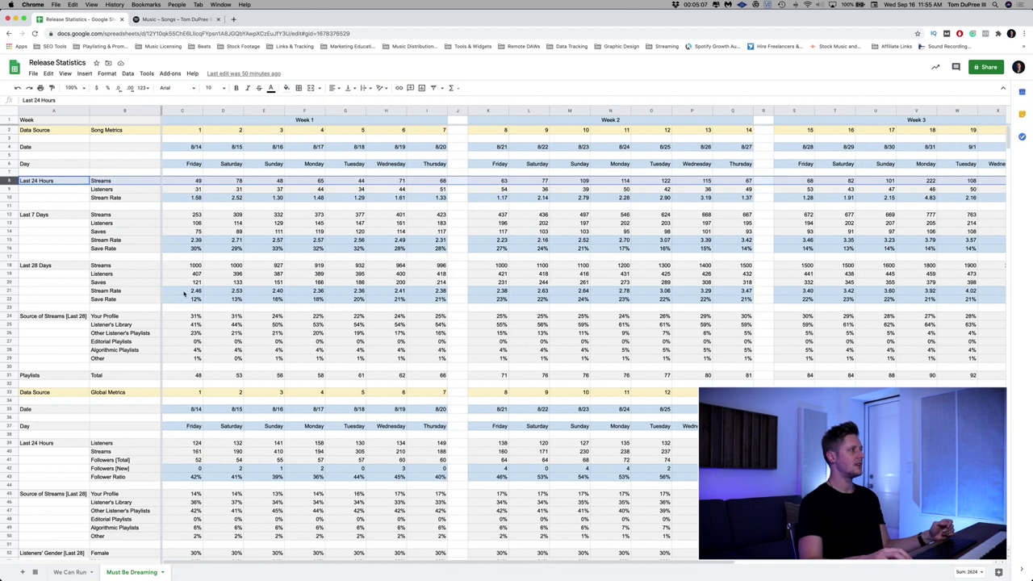
Check the Last 28 Days save rate label, highlight the stream rate row above it and examine its trend across the weeks.
left_click(119, 298)
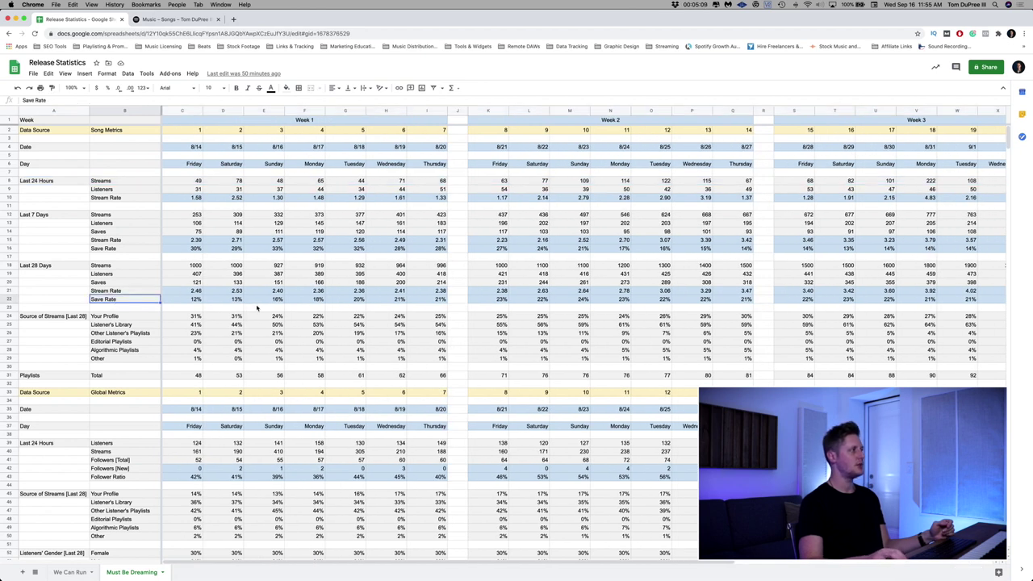
left_click(133, 292)
left_click(10, 292)
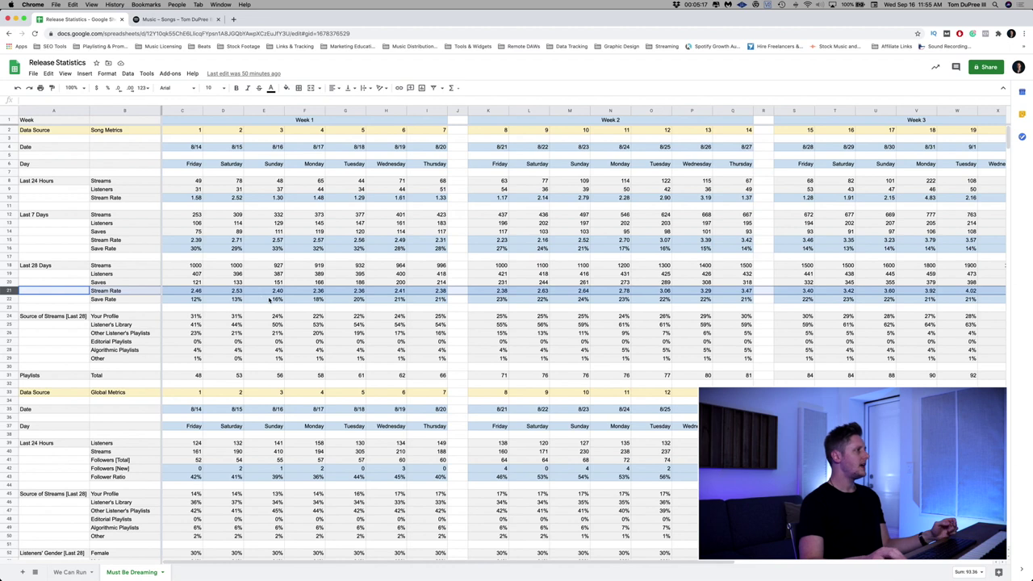
scroll(284, 299, "right", 3)
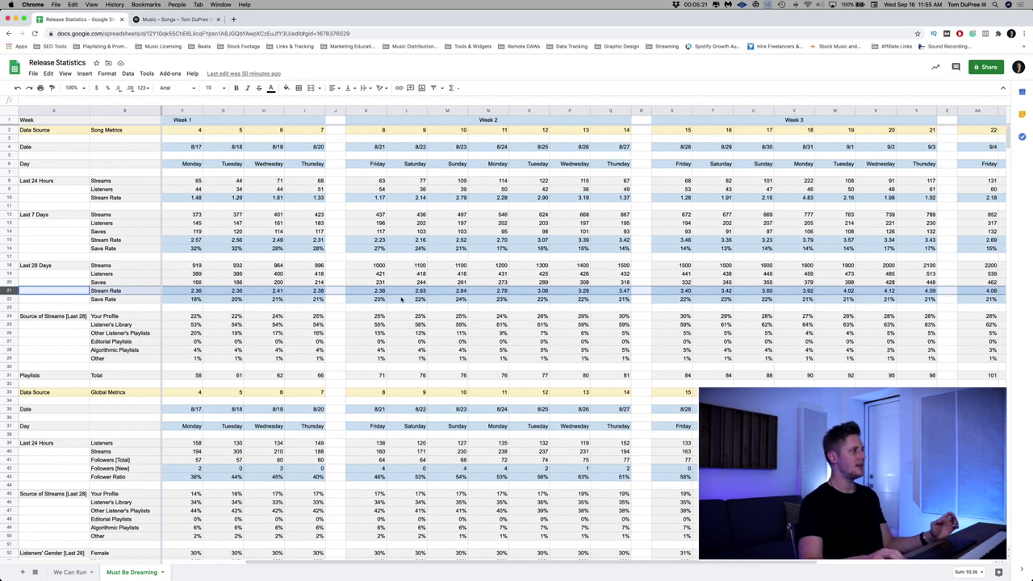
Follow the Last 28 Days stream rate through week 4, then highlight the save rate row and examine its trend across the weeks.
scroll(396, 300, "right", 4)
scroll(401, 300, "right", 3)
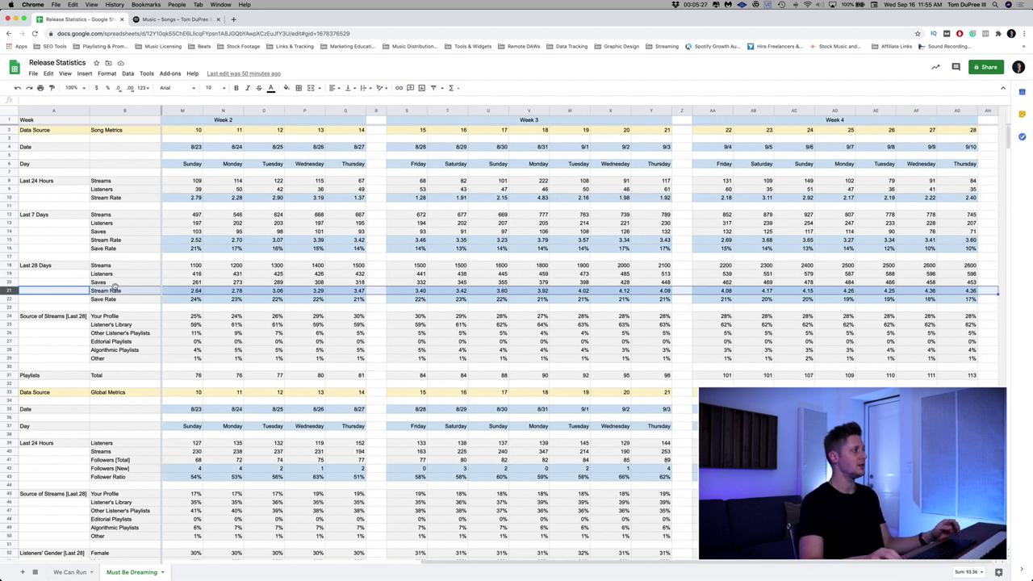
left_click(8, 298)
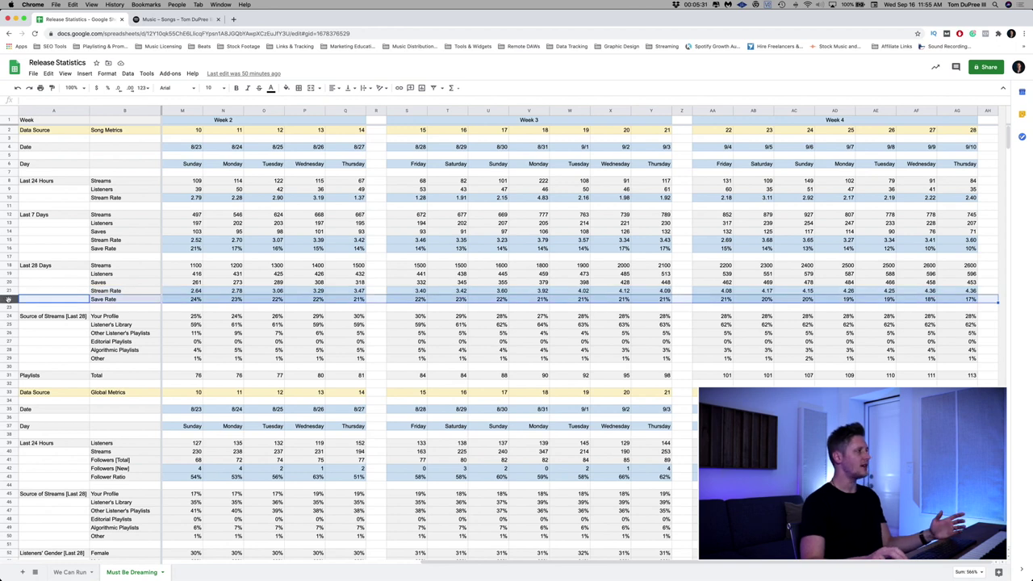
scroll(389, 304, "left", 10)
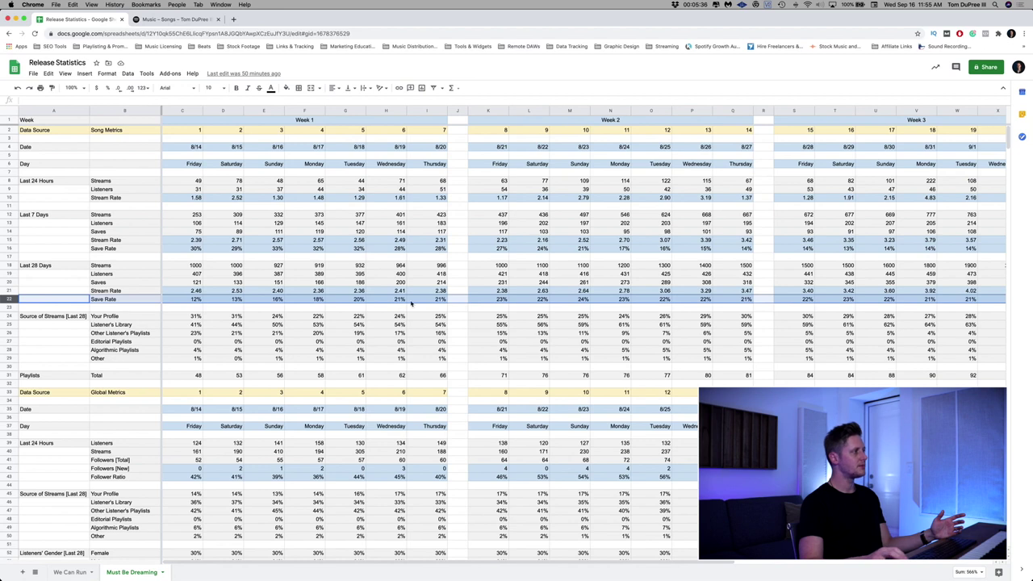
scroll(421, 303, "right", 3)
scroll(420, 304, "right", 7)
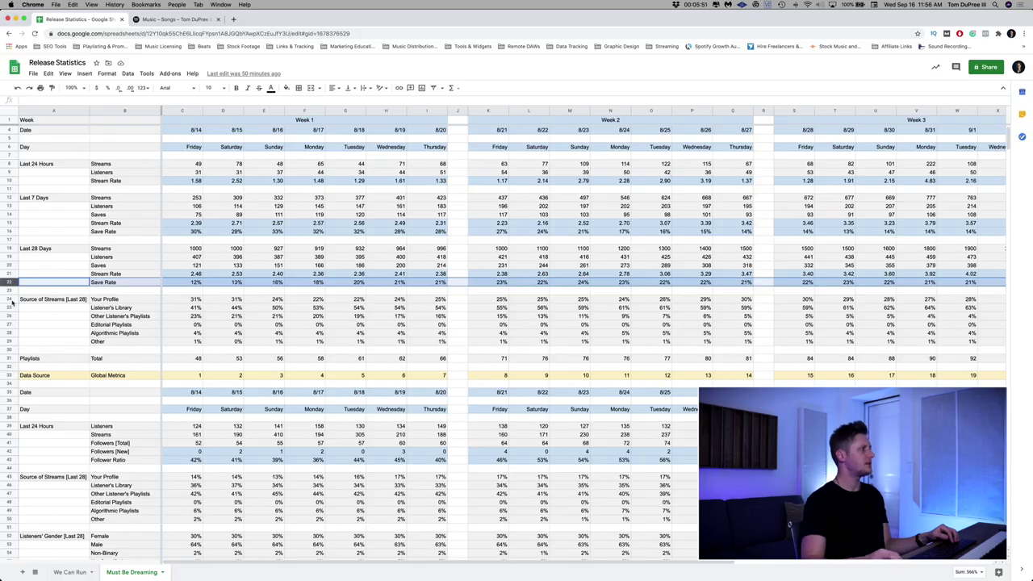
Highlight the song's Source of Streams profile row, then view the Source of streams chart for Must Be Dreaming in Spotify for Artists.
left_click(11, 299)
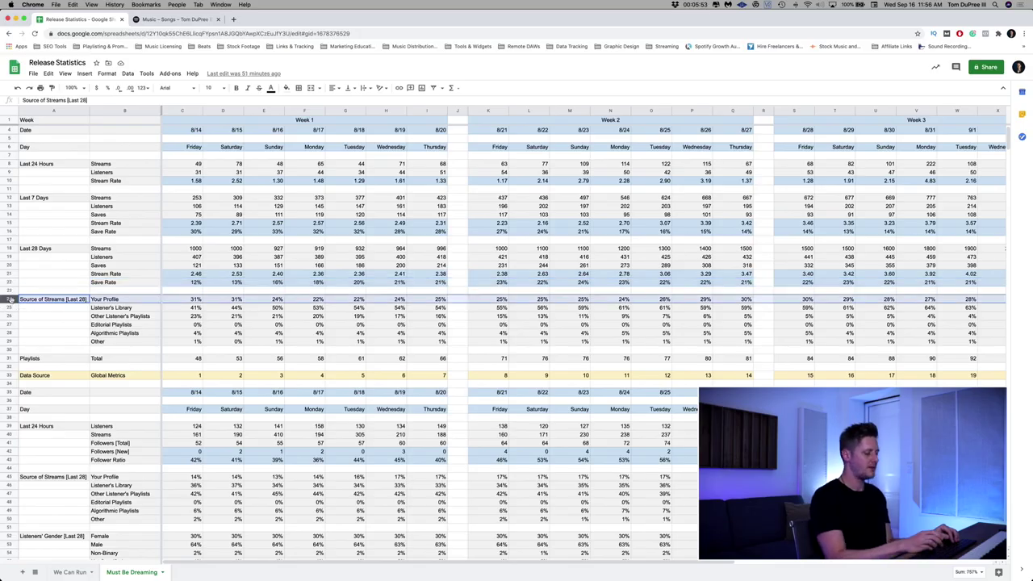
key("ctrl+Tab")
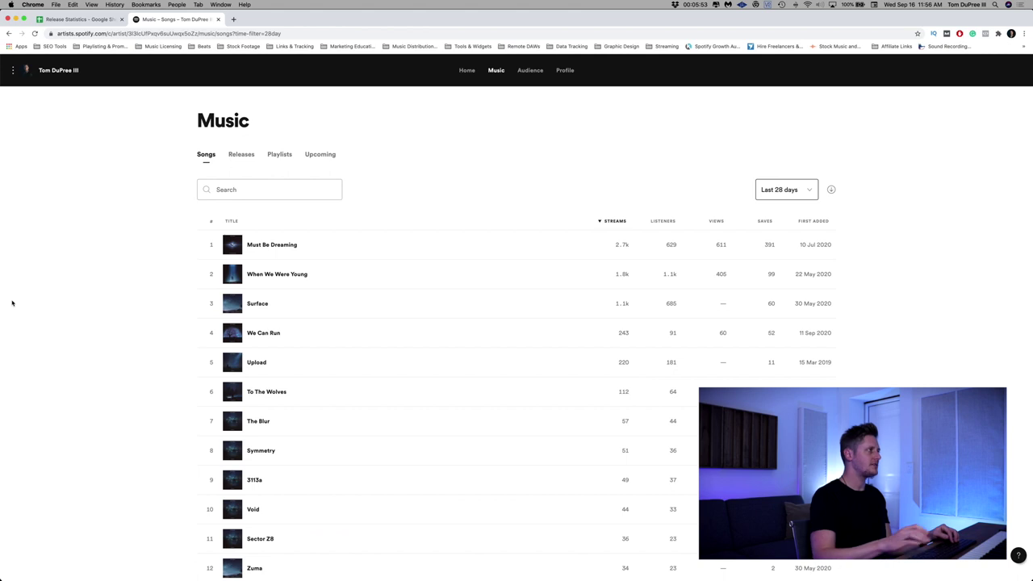
left_click(329, 249)
scroll(108, 254, "down", 5)
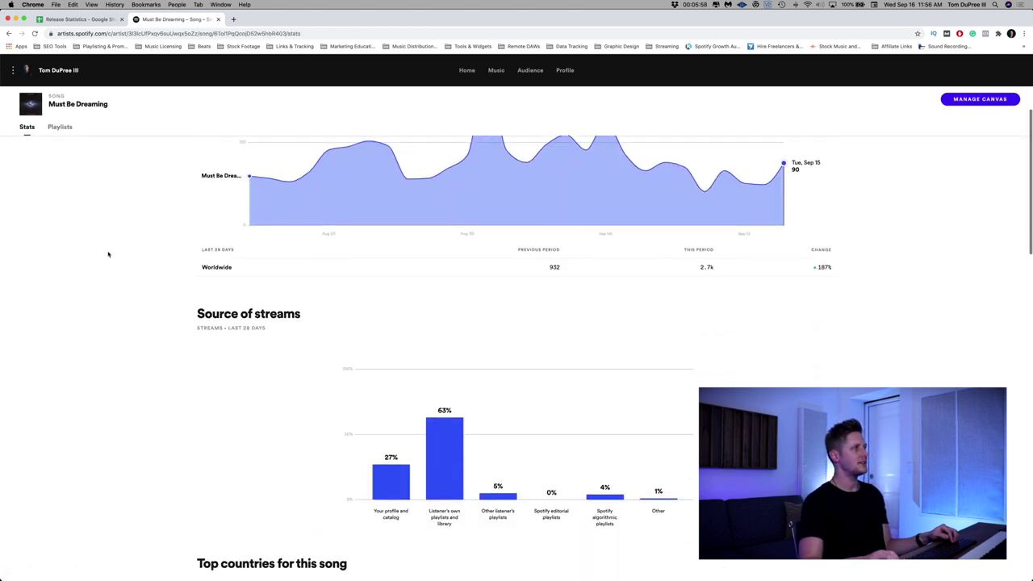
scroll(108, 254, "down", 4)
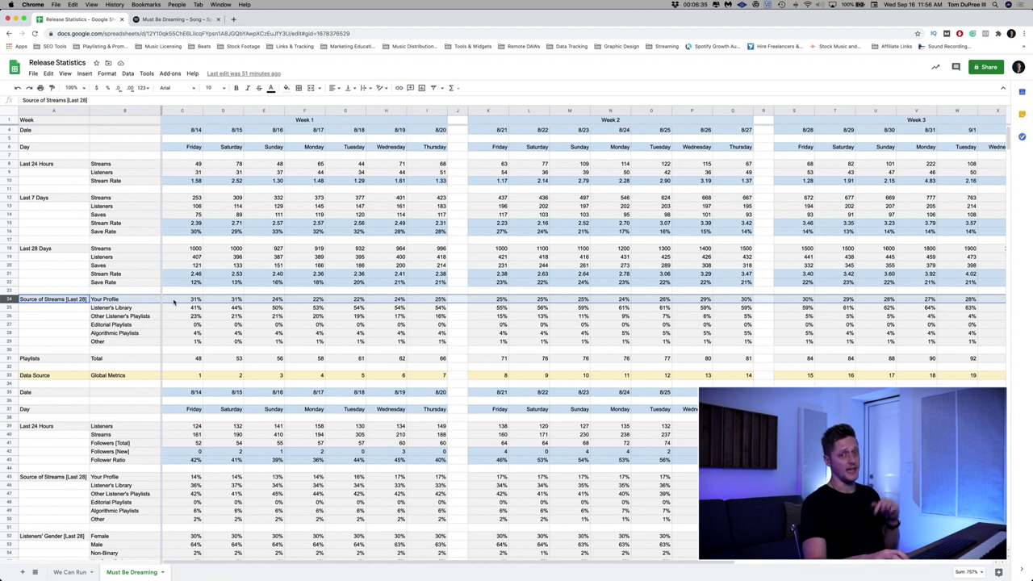
Back in the spreadsheet, examine the song's Listener's Library and Algorithmic Playlists stream shares across the four weeks.
left_click(128, 310)
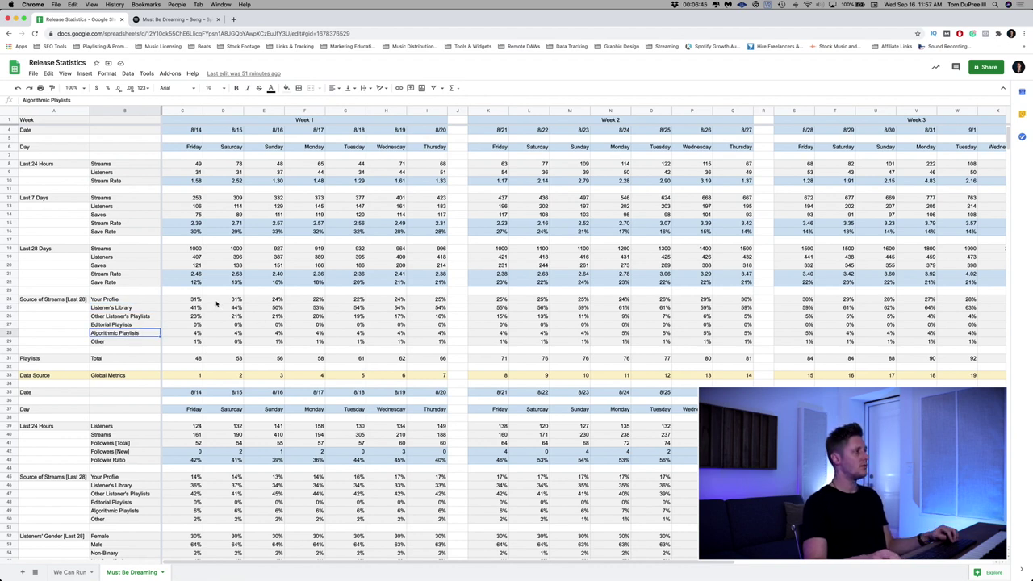
scroll(217, 303, "right", 10)
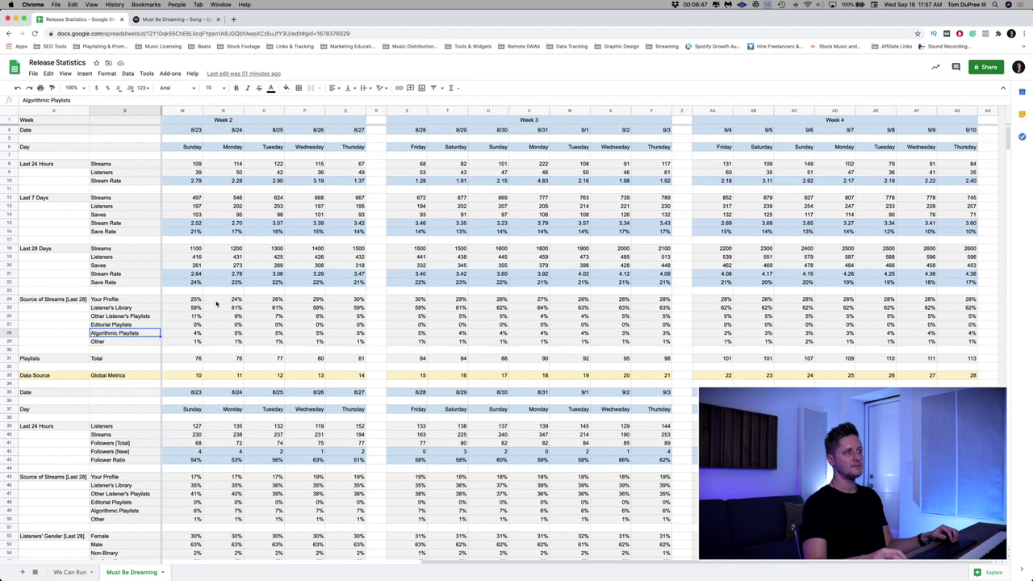
scroll(216, 303, "left", 10)
left_click(146, 309)
scroll(287, 317, "right", 7)
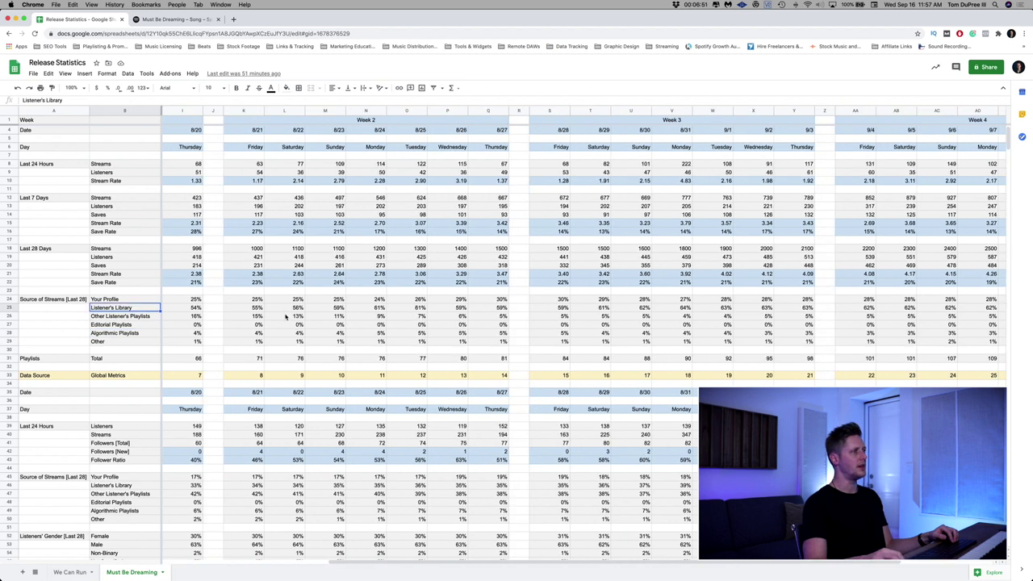
scroll(286, 318, "left", 7)
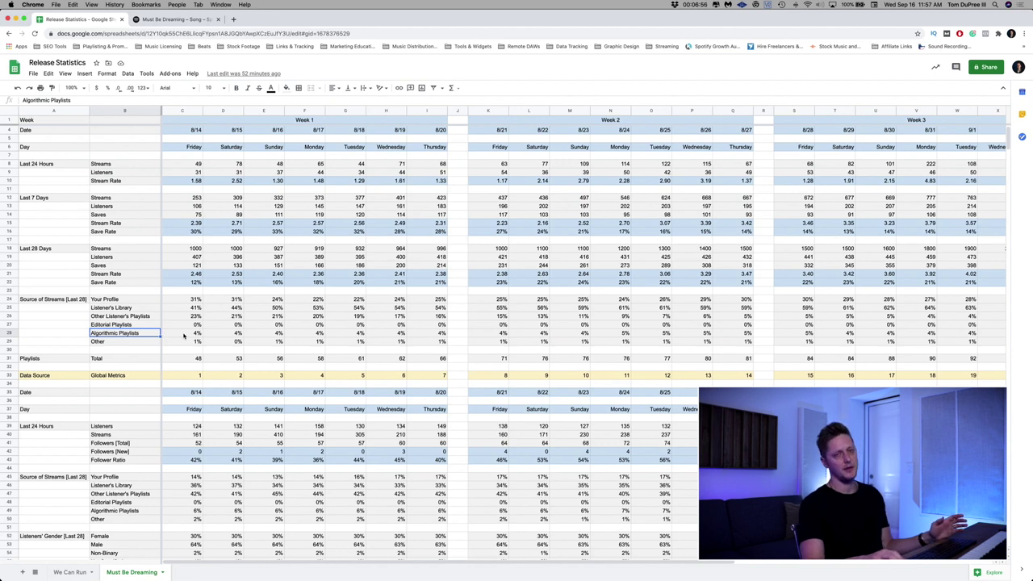
scroll(331, 342, "right", 10)
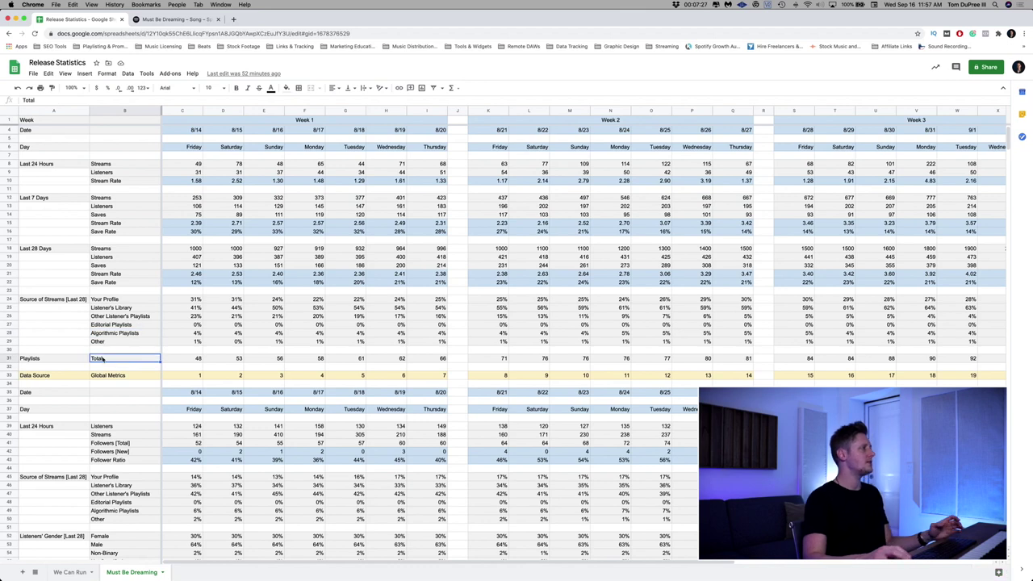
Highlight the Playlists Total row and examine the song's playlist count from week 1 through week 4.
left_click(6, 358)
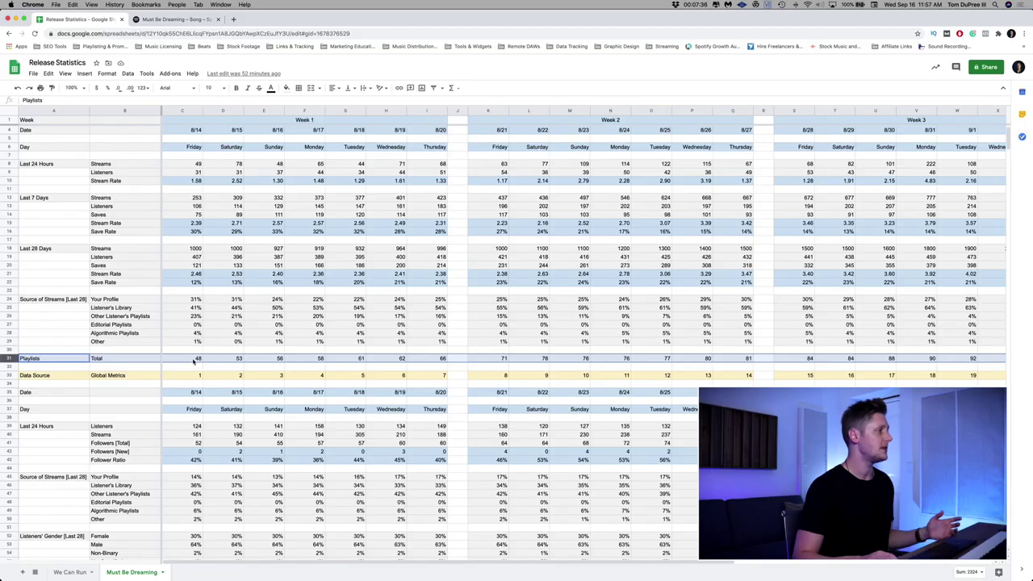
scroll(194, 363, "right", 5)
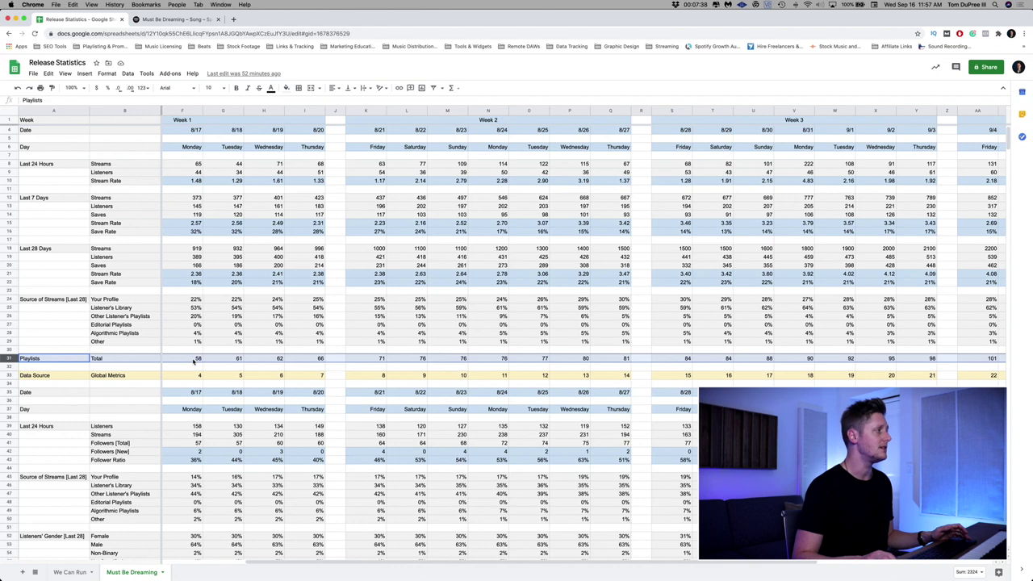
scroll(193, 362, "right", 4)
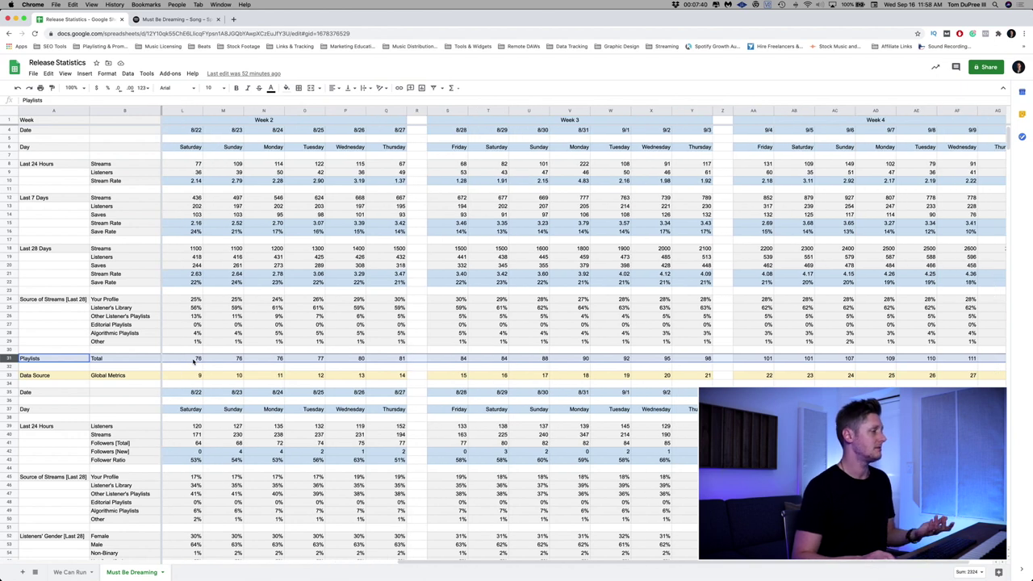
scroll(194, 363, "right", 1)
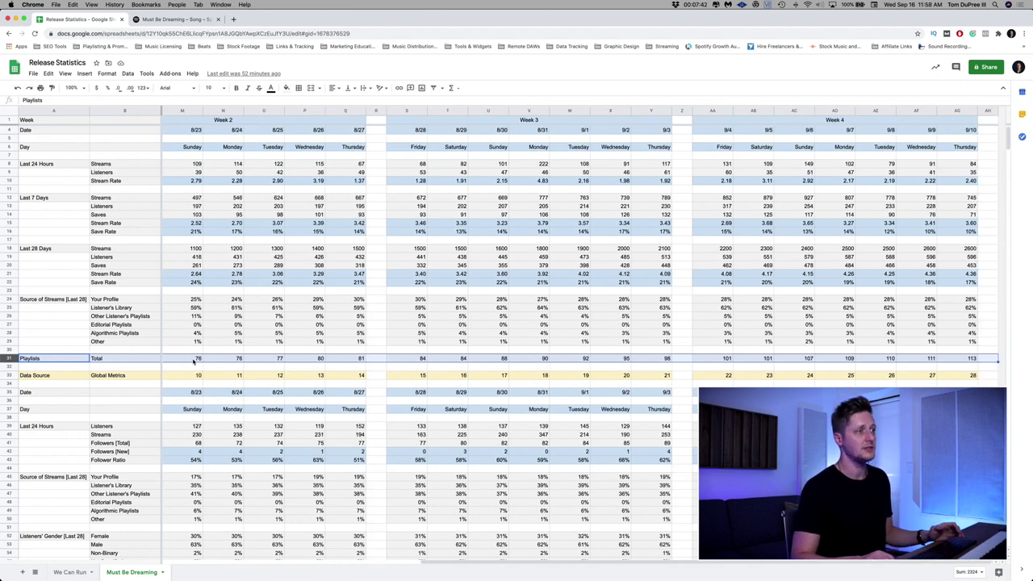
scroll(197, 362, "left", 10)
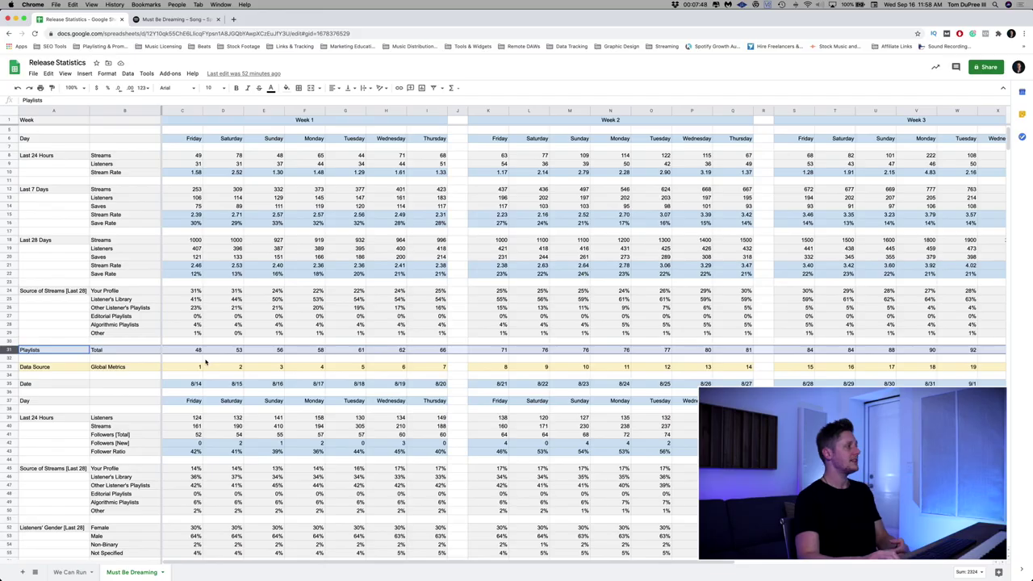
scroll(206, 363, "down", 1)
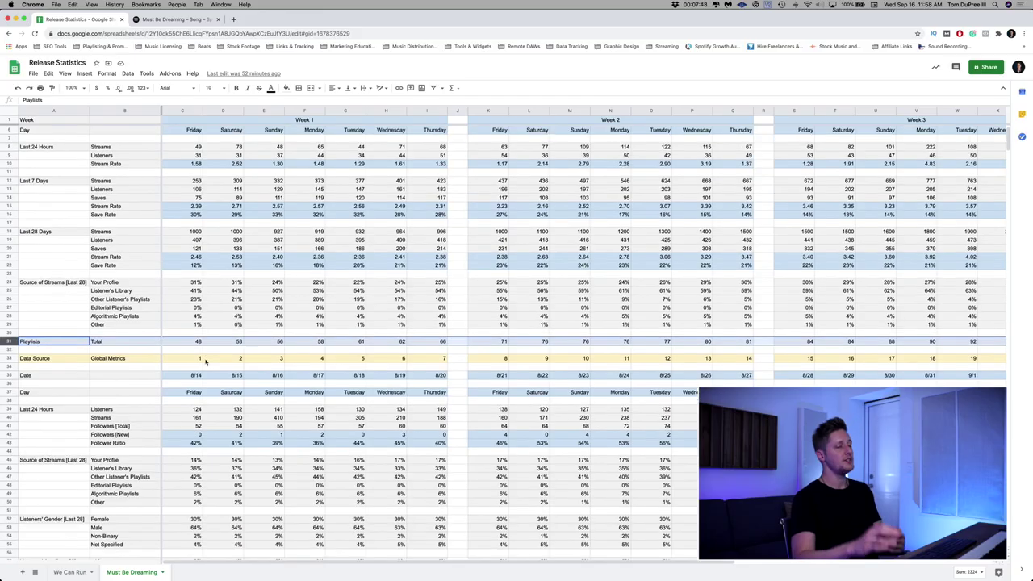
scroll(206, 362, "up", 2)
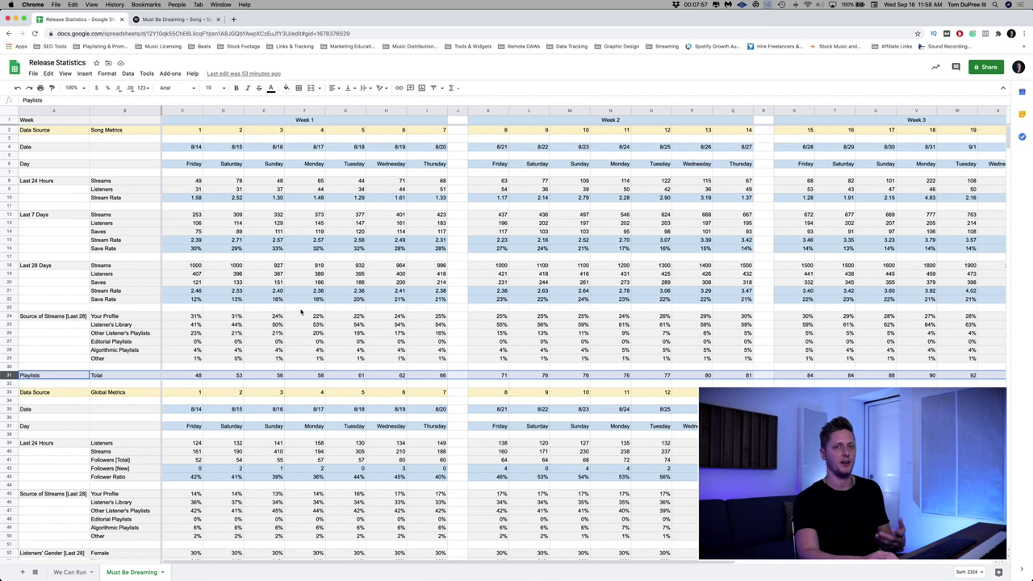
Locate the Global Metrics section, then view the listeners, streams and followers charts on the Spotify for Artists Audience page.
scroll(126, 262, "down", 5)
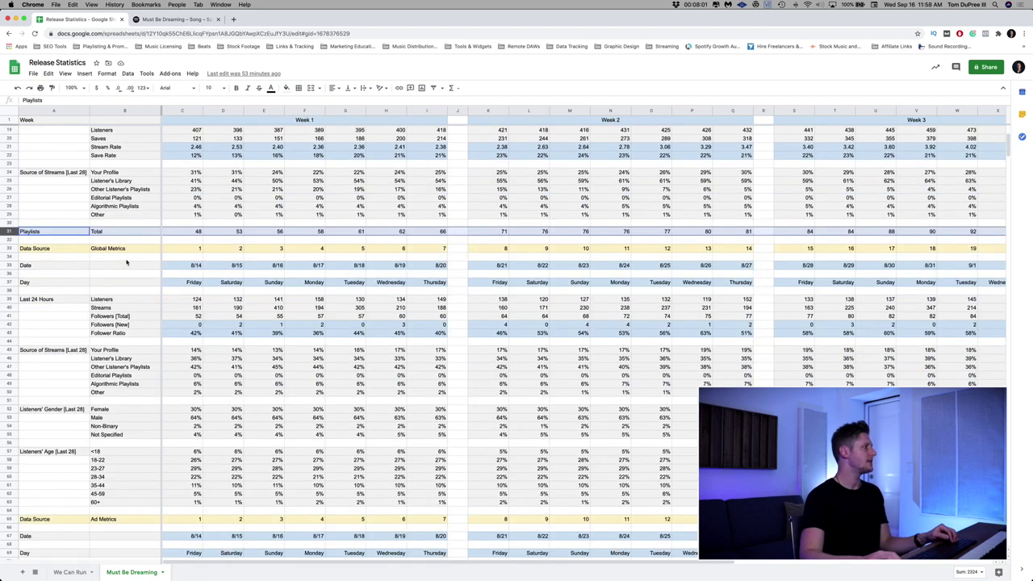
left_click(125, 264)
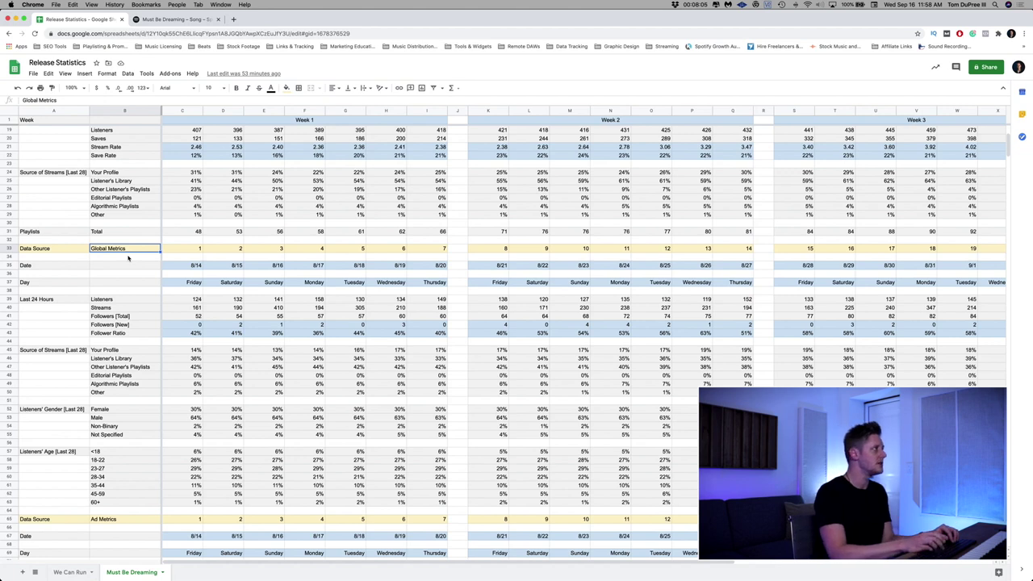
key("ctrl+Tab")
left_click(527, 70)
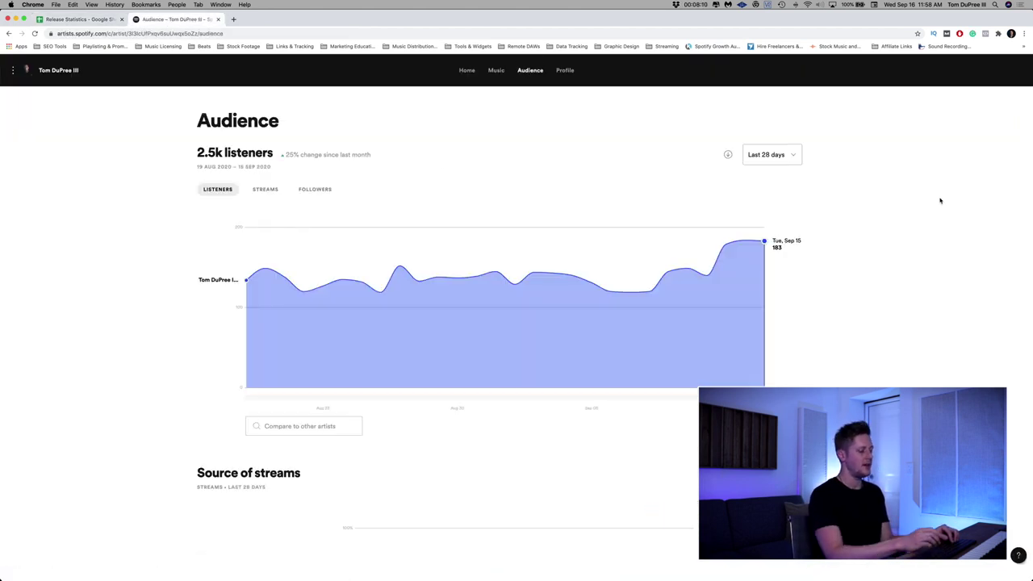
left_click(261, 191)
left_click(325, 191)
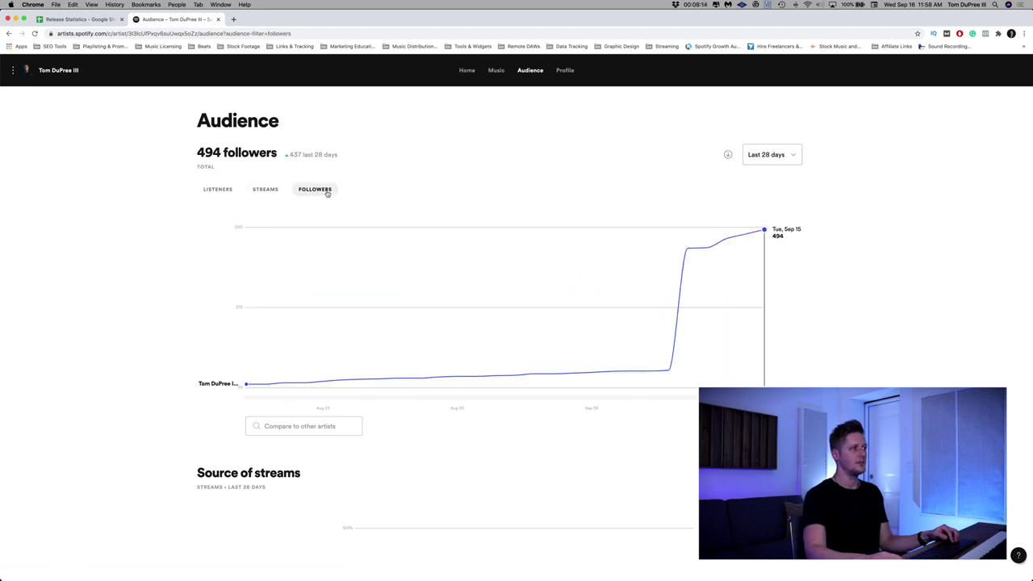
Return to the spreadsheet and inspect the first day's global listeners, the follower rows and the day 1 Follower Ratio formula =C41/C39.
key("ctrl+Tab")
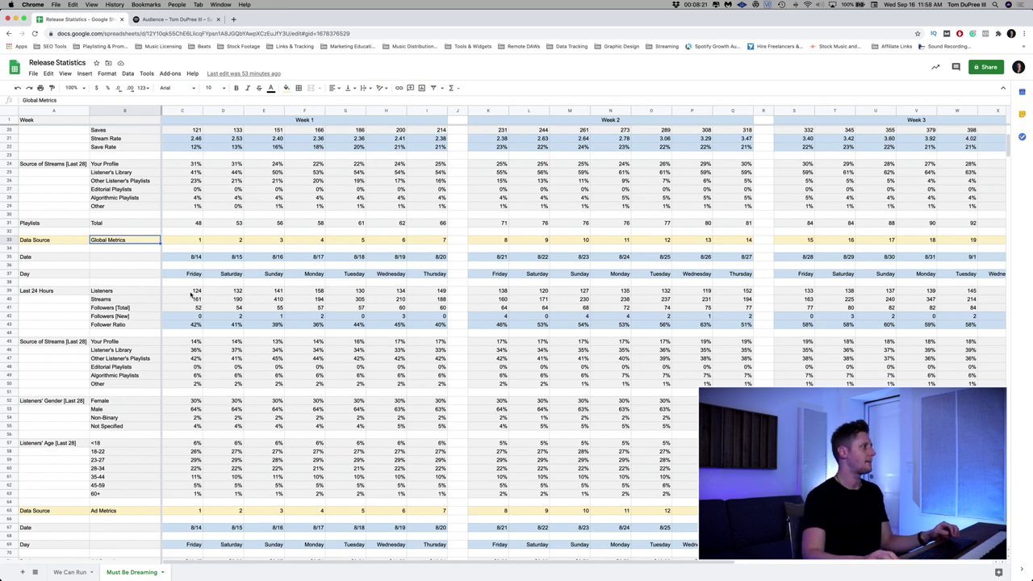
left_click(191, 292)
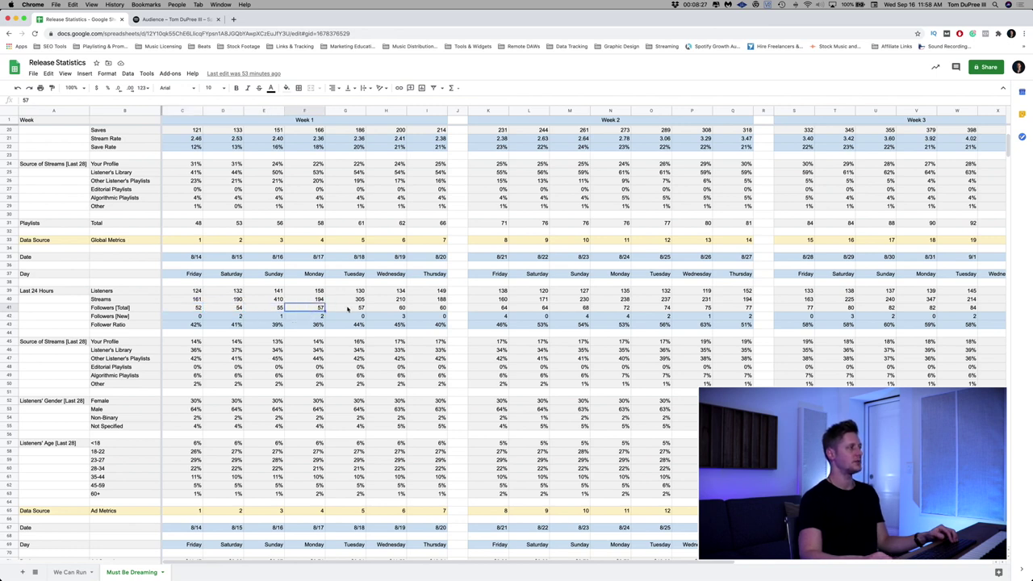
left_click(126, 316)
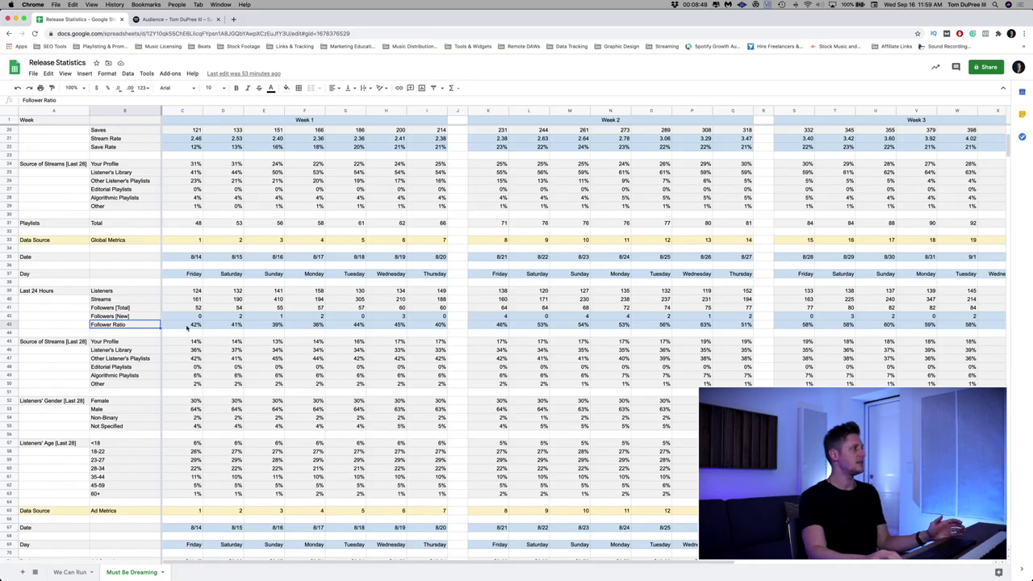
left_click(184, 324)
type("=C41/C39")
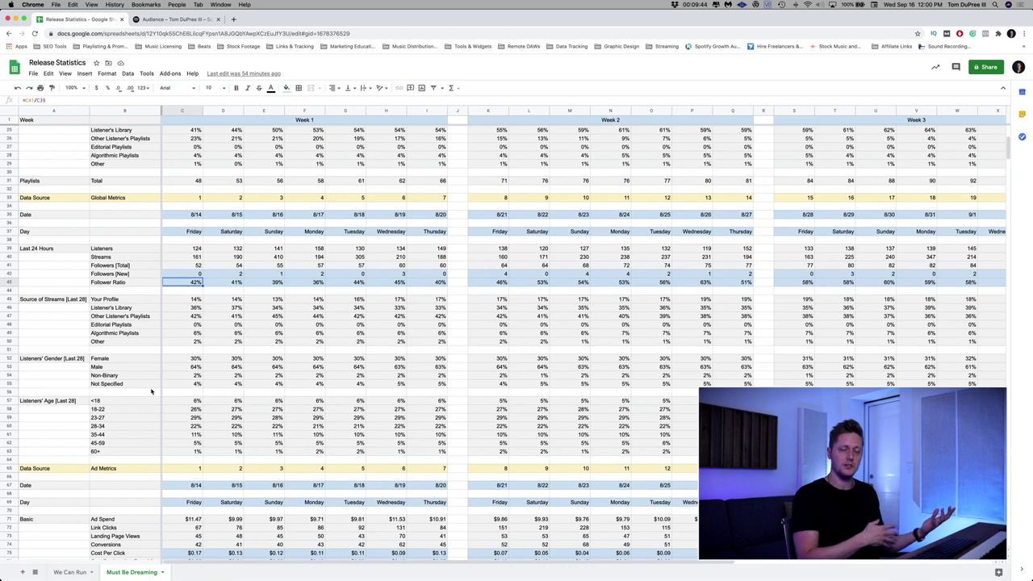
Switch to the Spotify for Artists Audience page and examine its source of streams, listeners' gender and listeners' age charts.
key("ctrl+Tab")
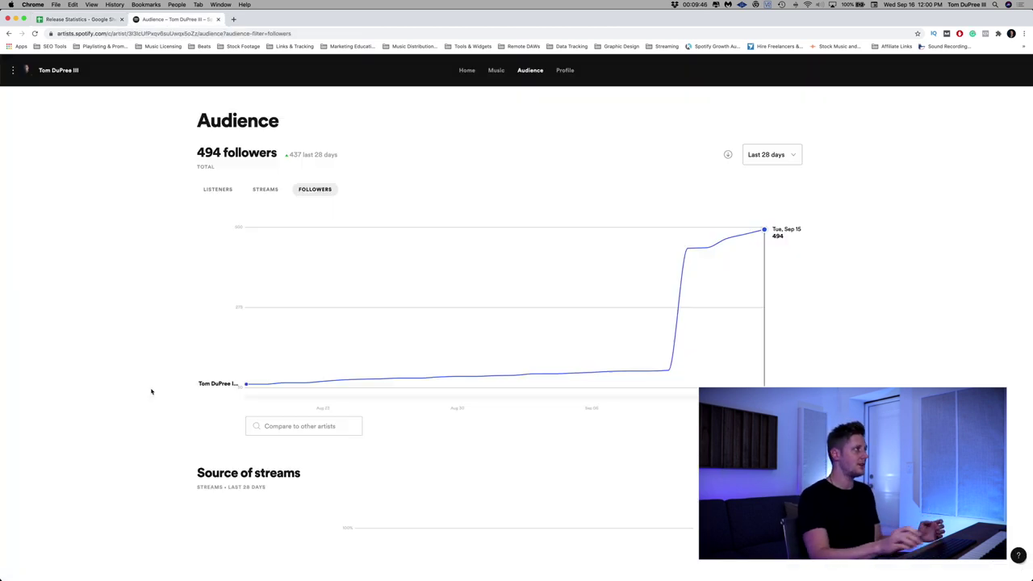
scroll(170, 387, "down", 5)
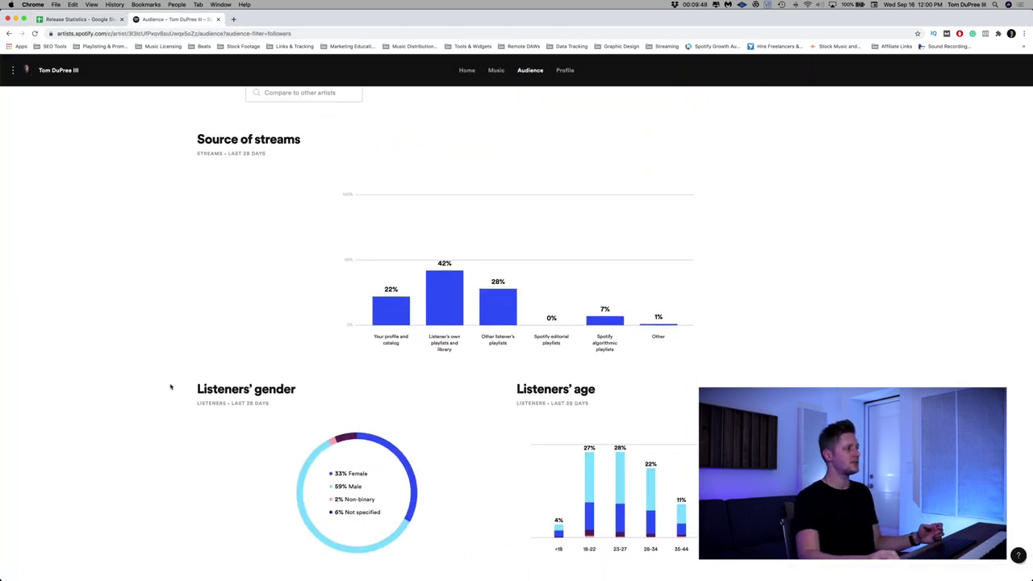
scroll(170, 387, "down", 2)
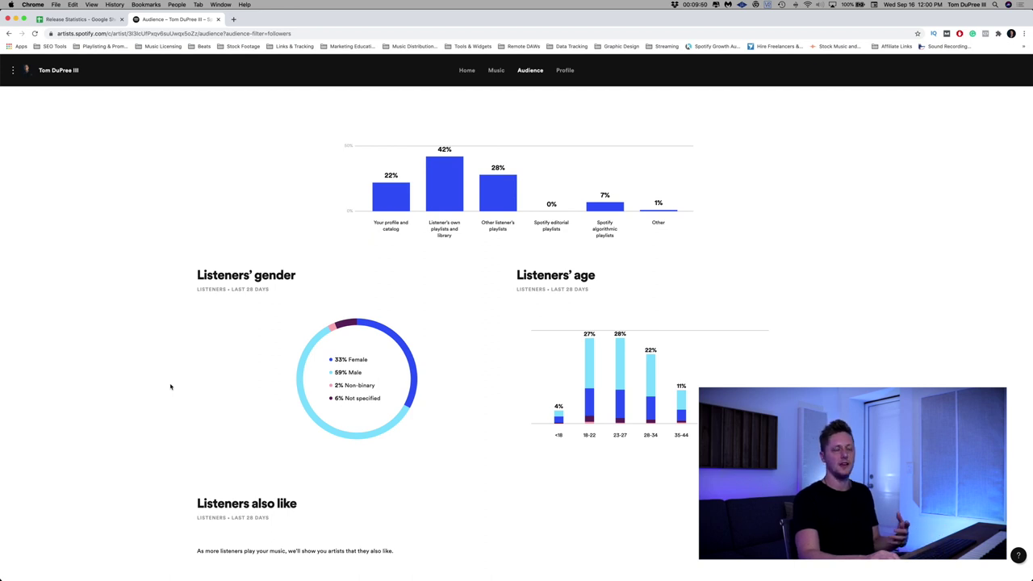
scroll(170, 387, "down", 2)
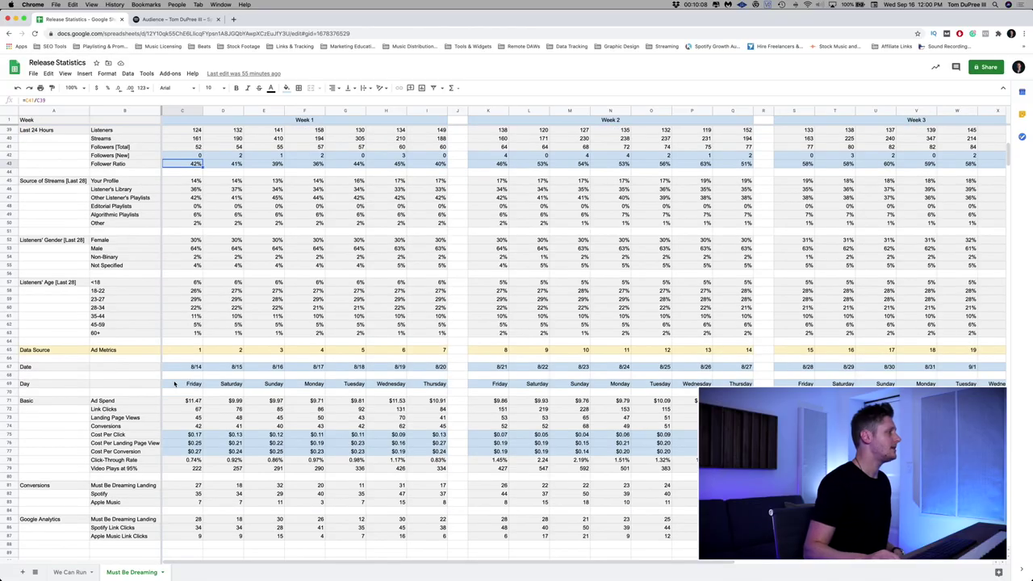
Locate the Ad Metrics section in the spreadsheet and inspect the first day's Basic values from Ad Spend to Video Plays at 95%.
left_click(138, 349)
scroll(131, 376, "down", 1)
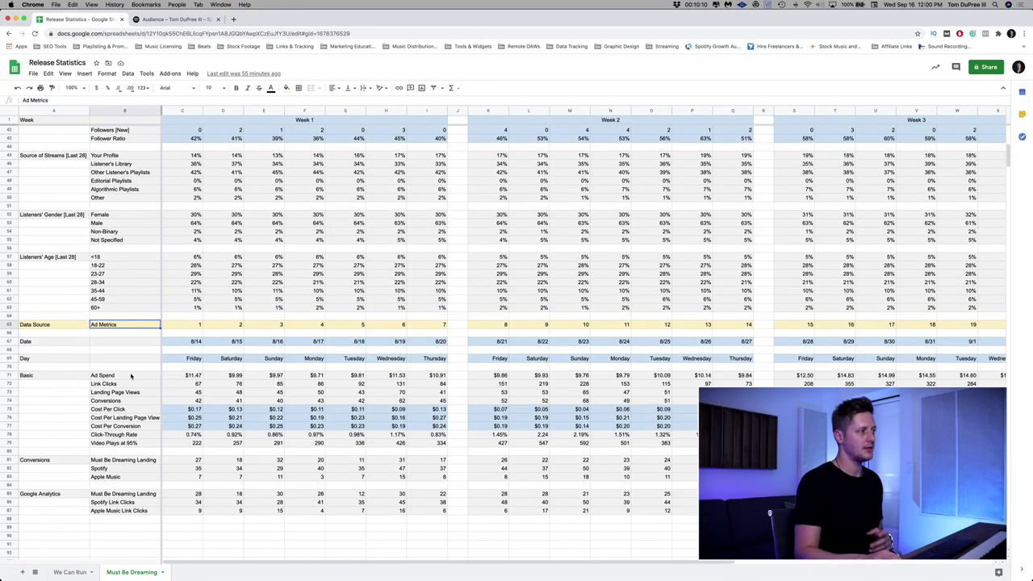
scroll(131, 376, "down", 1)
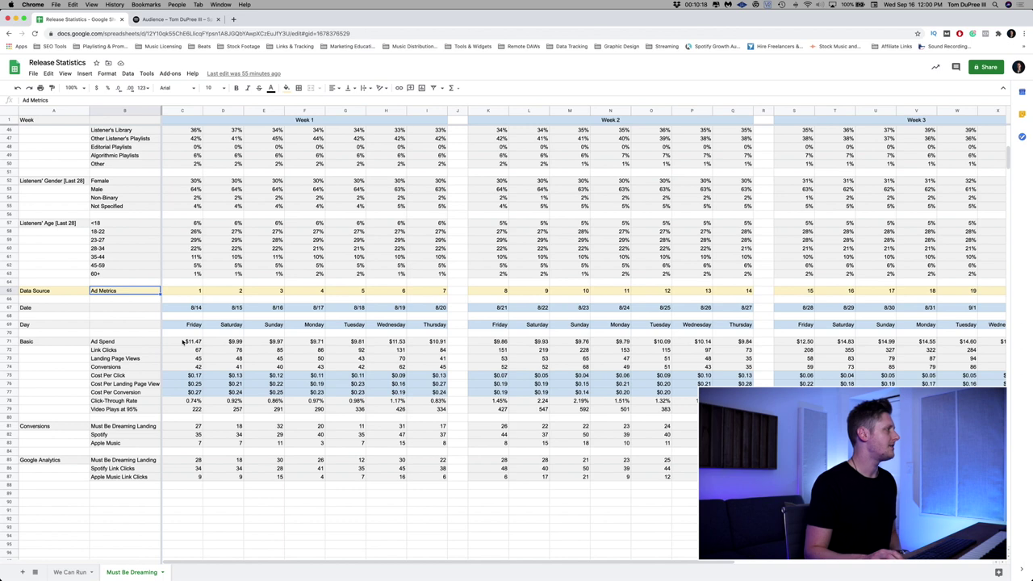
left_click(184, 342)
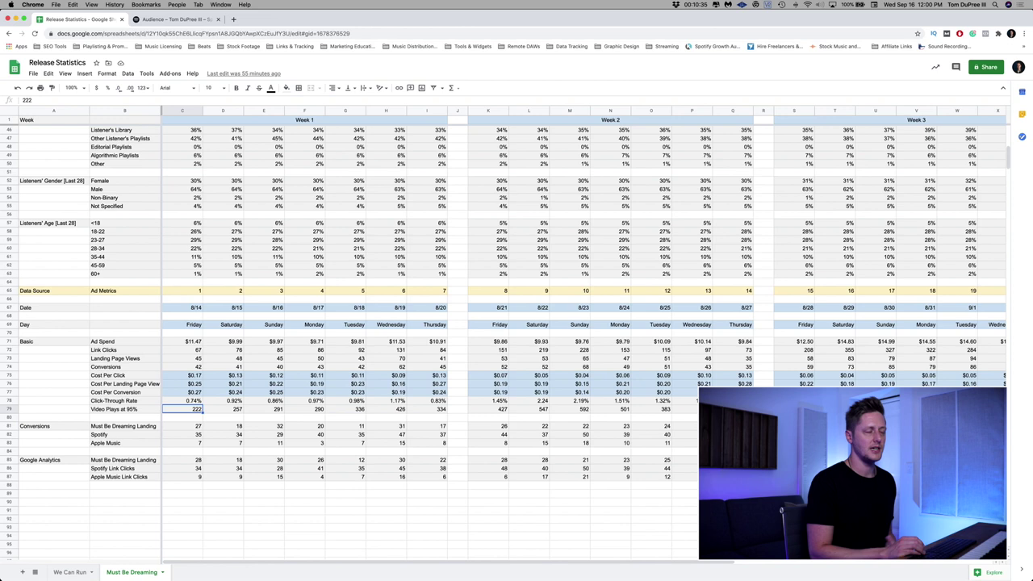
Inspect the first day's Conversions values and Google Analytics landing page, Spotify and Apple Music link clicks.
left_click(184, 426)
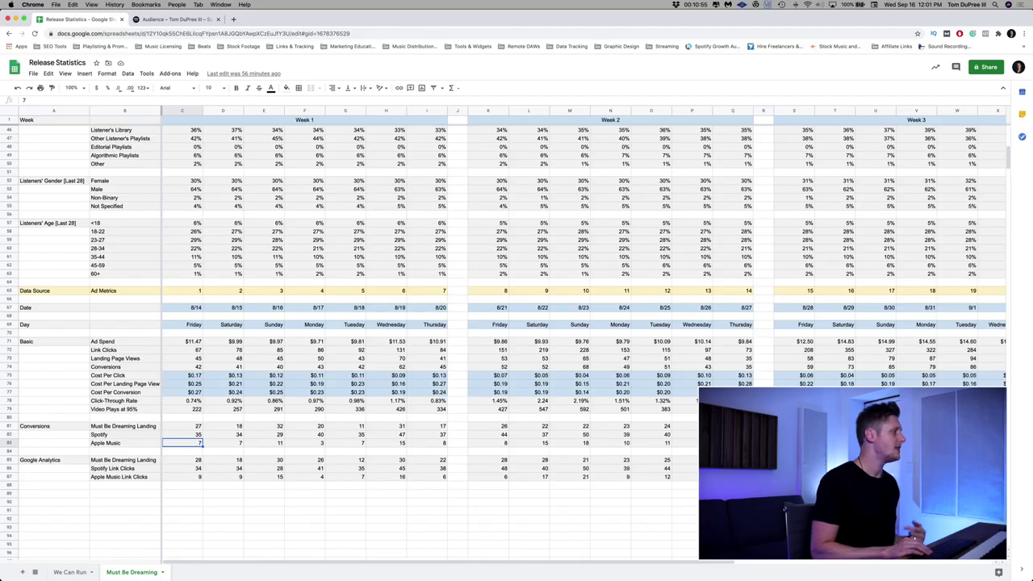
left_click(184, 460)
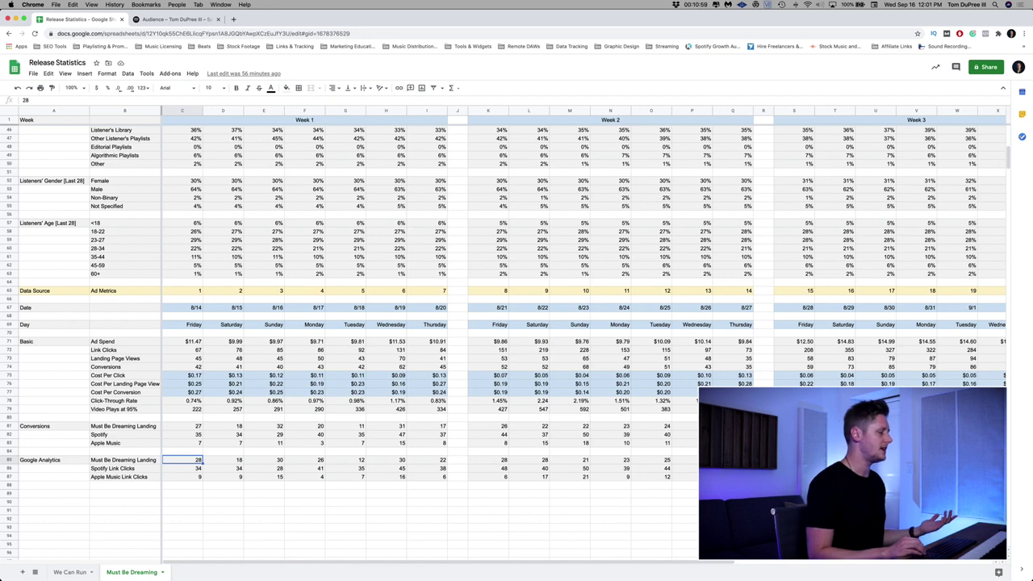
left_click(184, 476)
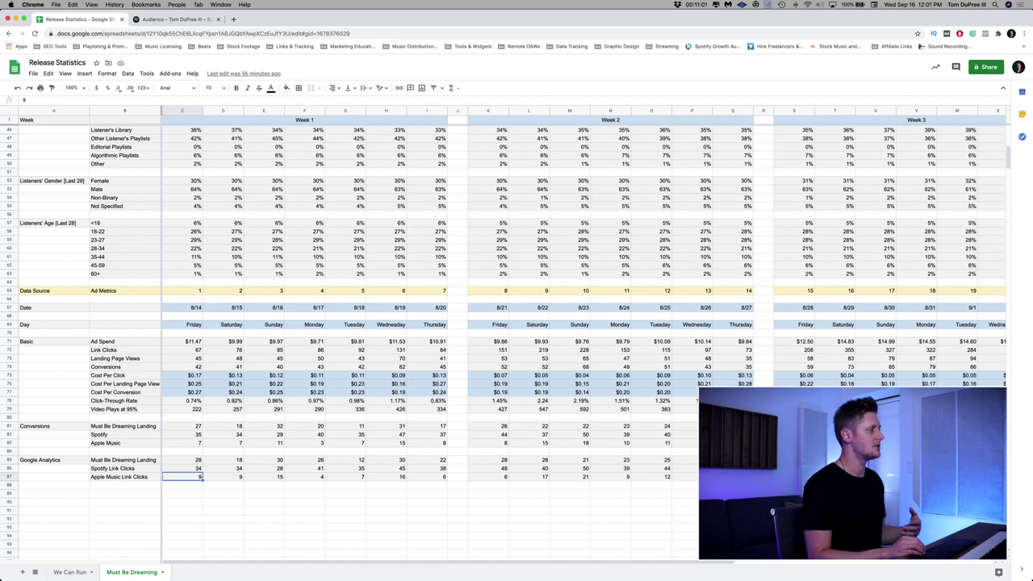